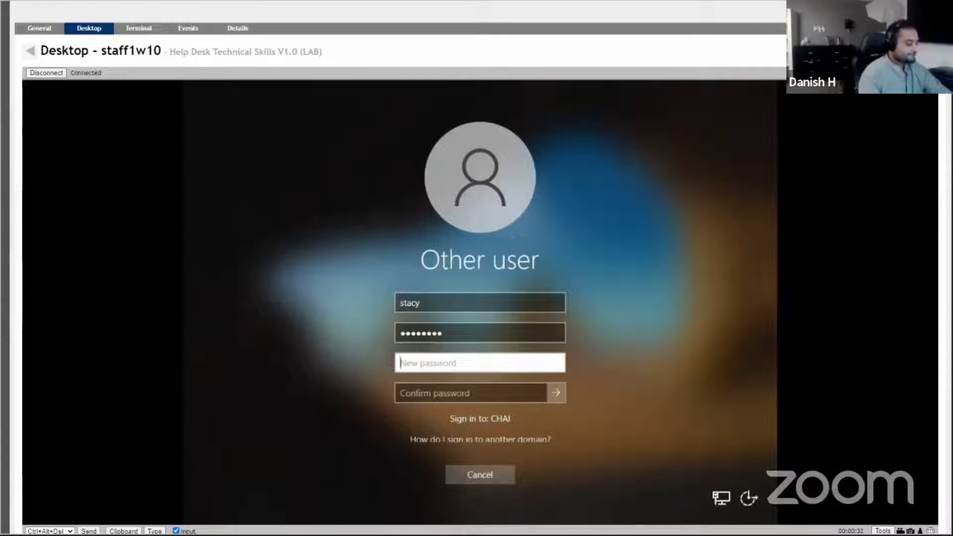
# Step: Enter and confirm the domain user's new password, submit it, and acknowledge the change
pyautogui.press('capslock')
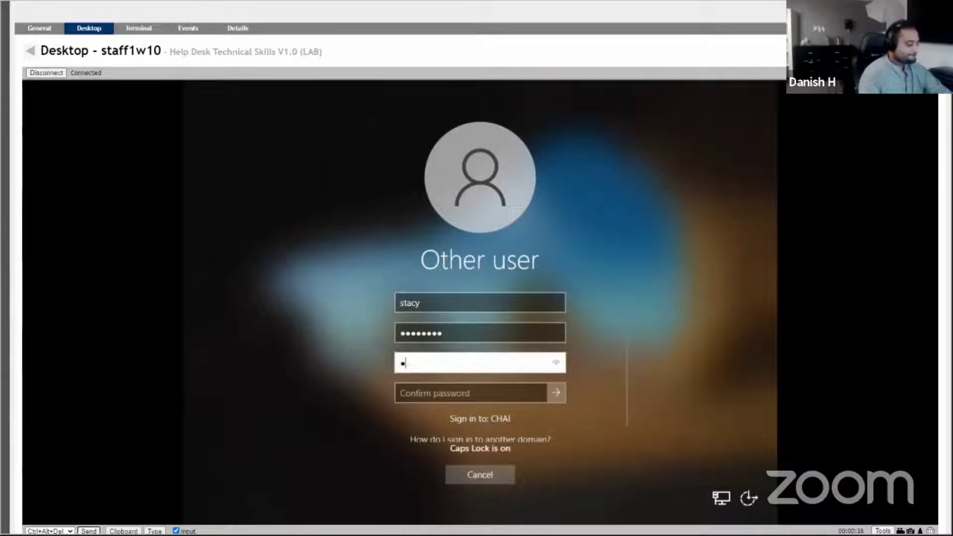
pyautogui.press('capslock')
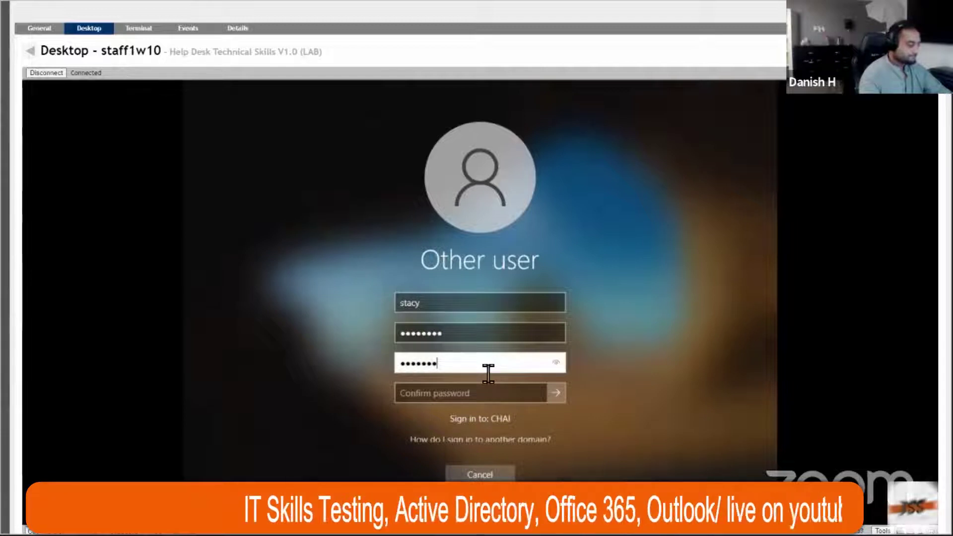
pyautogui.click(430, 396)
pyautogui.press('capslock')
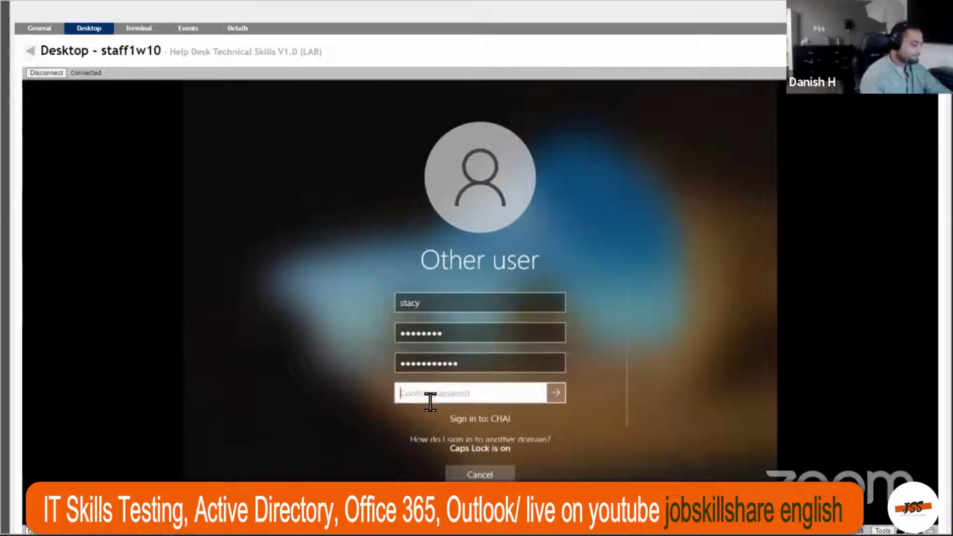
pyautogui.press('capslock')
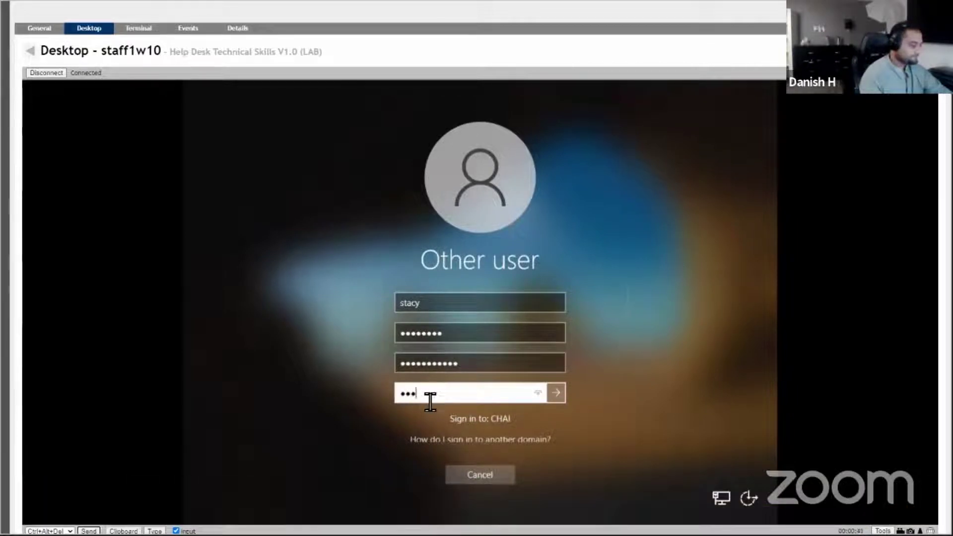
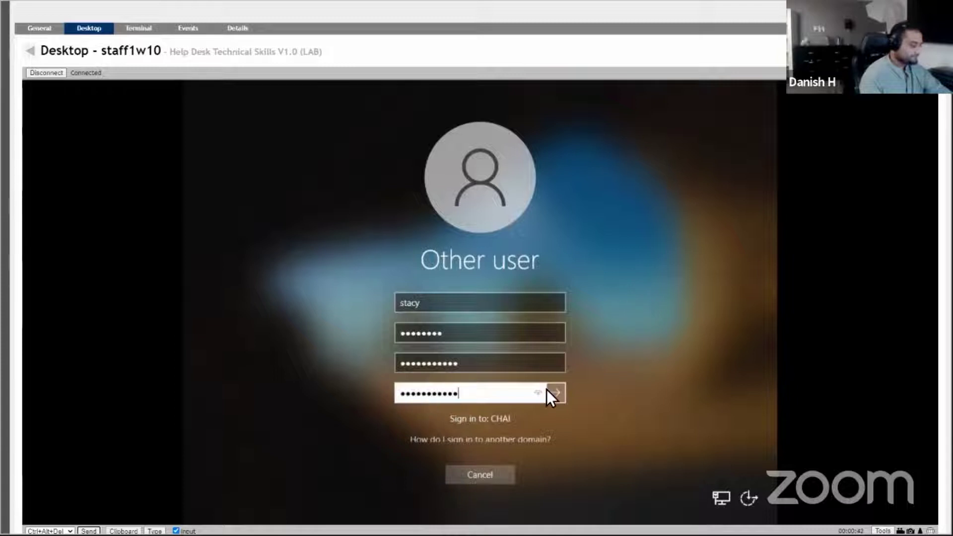
pyautogui.click(552, 395)
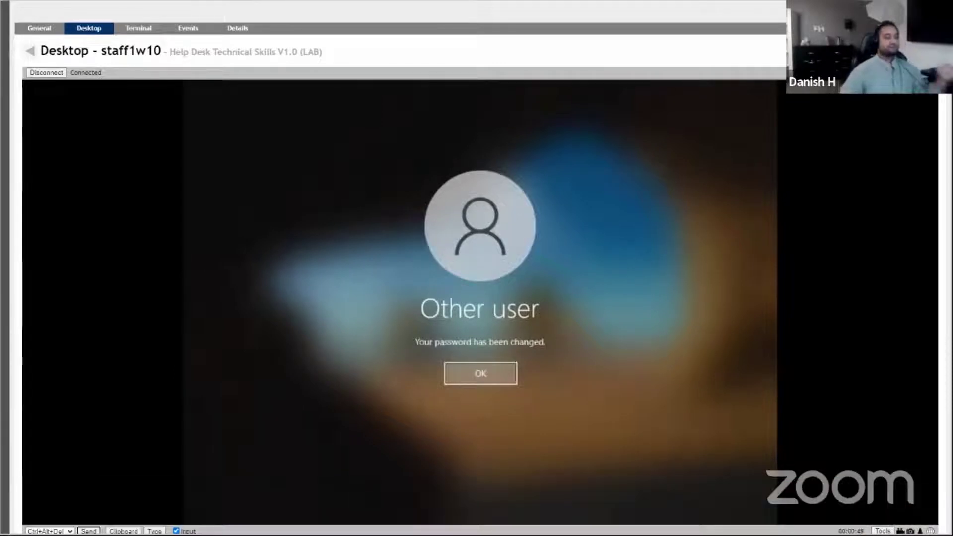
pyautogui.click(466, 376)
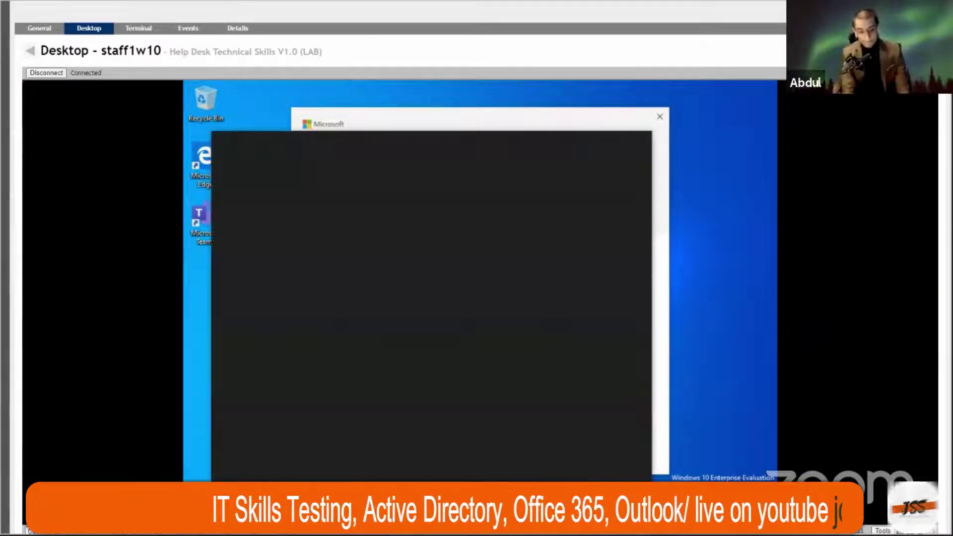
# Step: Launch Command Prompt from the Windows search with cmd
pyautogui.press('super')
pyautogui.write('cmd')
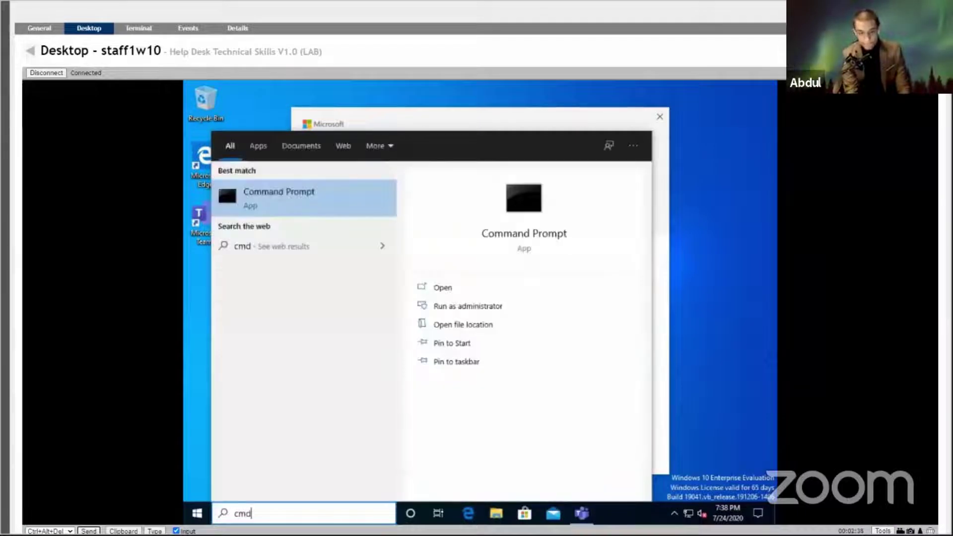
pyautogui.press('Return')
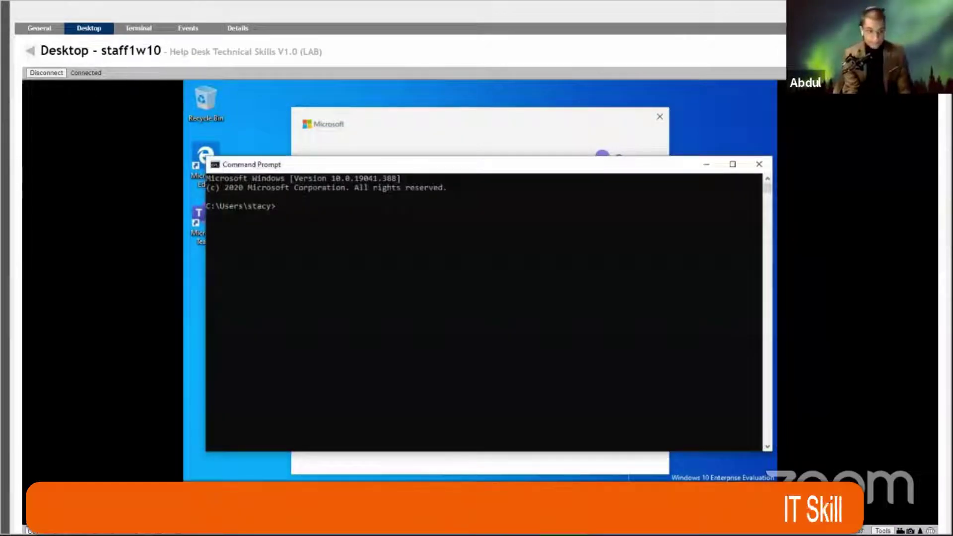
# Step: Run whoami /PQDN, then WHOAMI /FQDN to show the user's distinguished name
pyautogui.write('whoami')
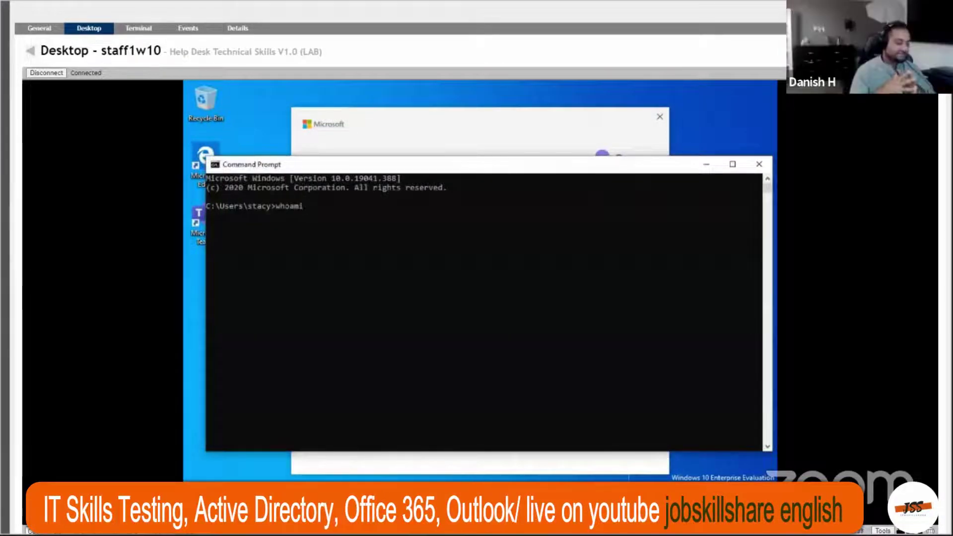
pyautogui.write(' /FQDN')
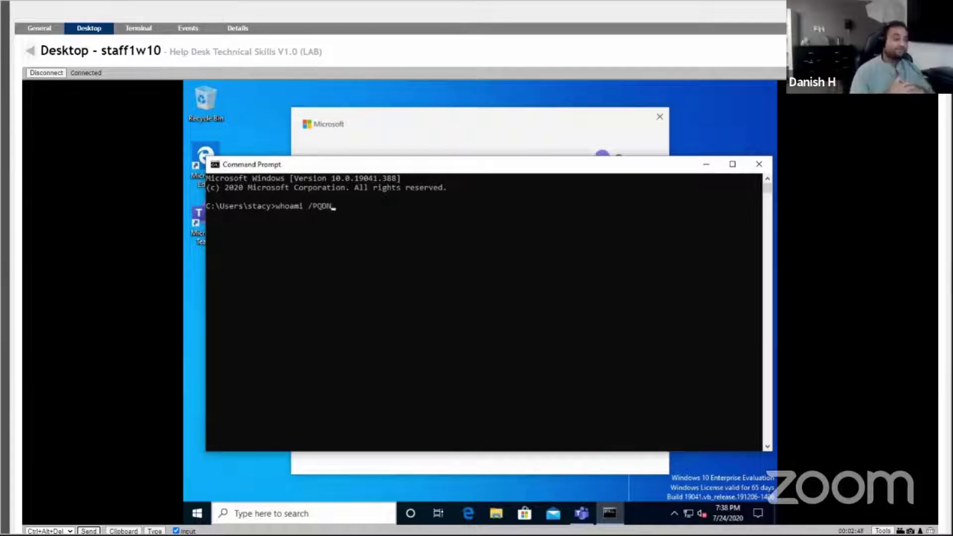
pyautogui.press('Return')
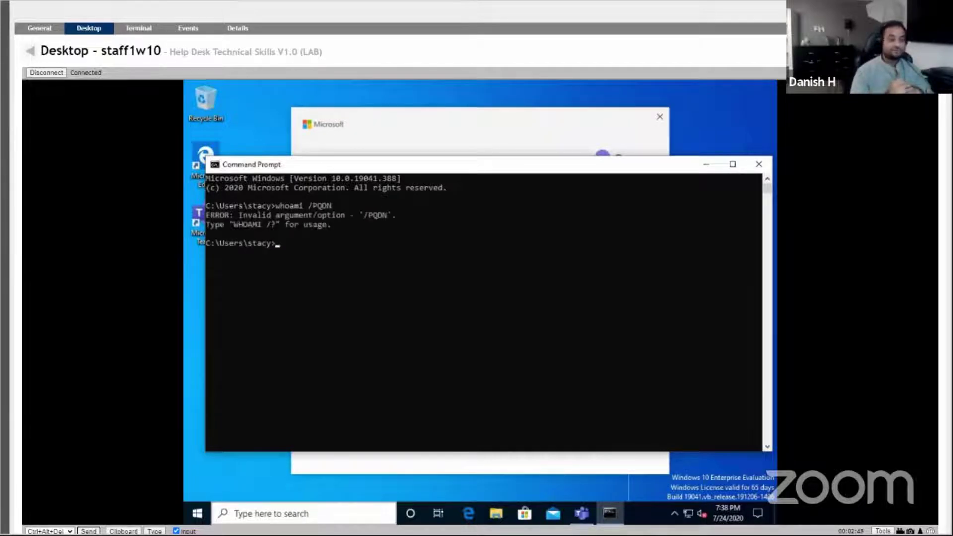
pyautogui.write('WHO')
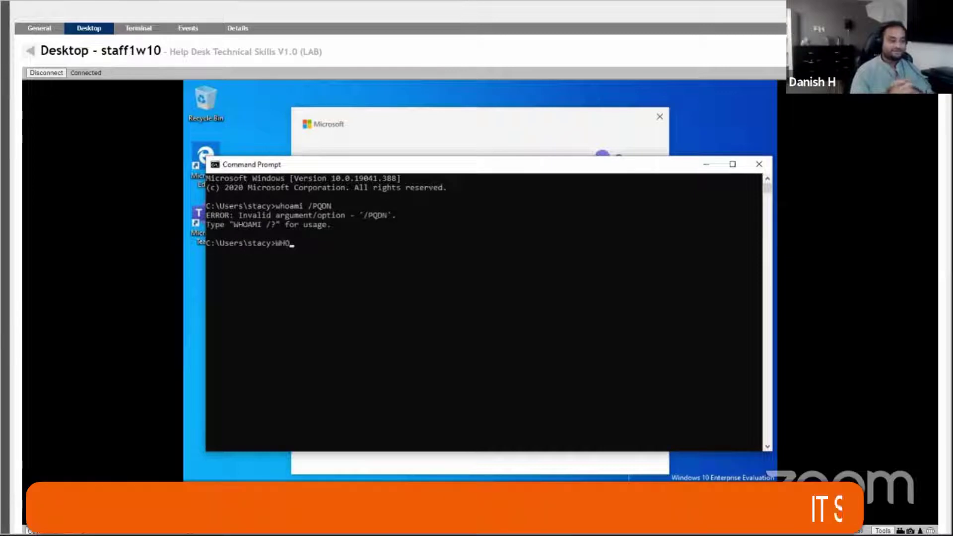
pyautogui.write('AMI /FQDN')
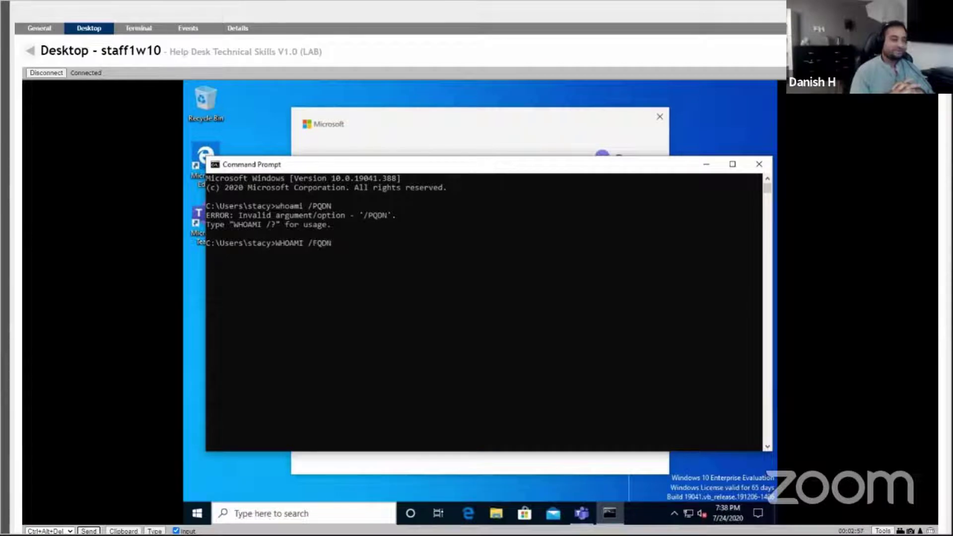
pyautogui.press('Return')
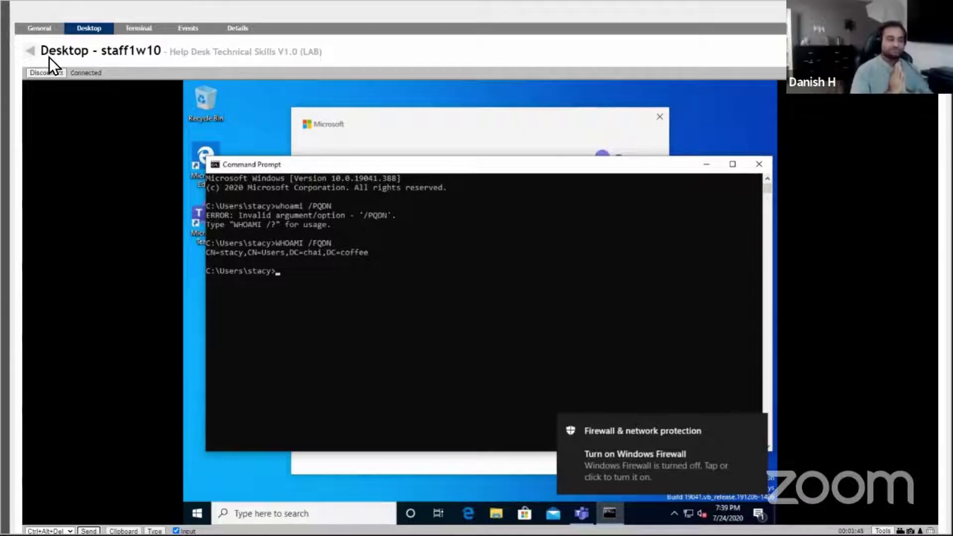
# Step: Switch to the helpdesk1w10 desktop, close Local Security Policy, and bring ADUC forward
pyautogui.click(31, 51)
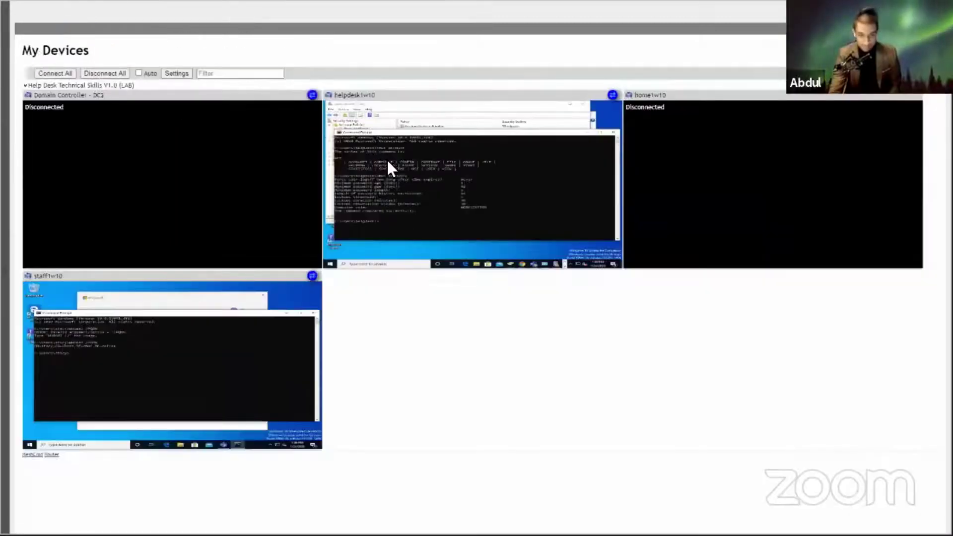
pyautogui.rightClick(396, 163)
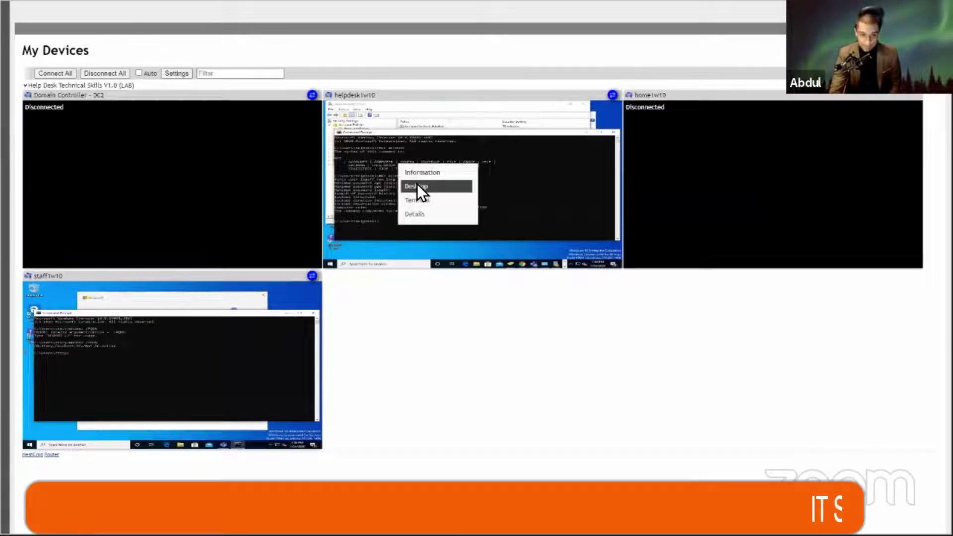
pyautogui.click(417, 185)
pyautogui.click(396, 93)
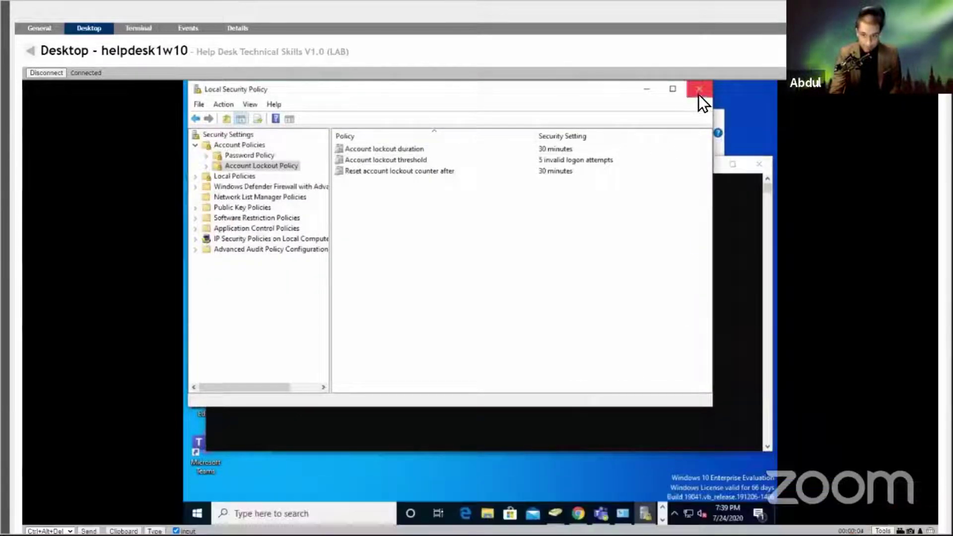
pyautogui.click(699, 89)
pyautogui.click(582, 124)
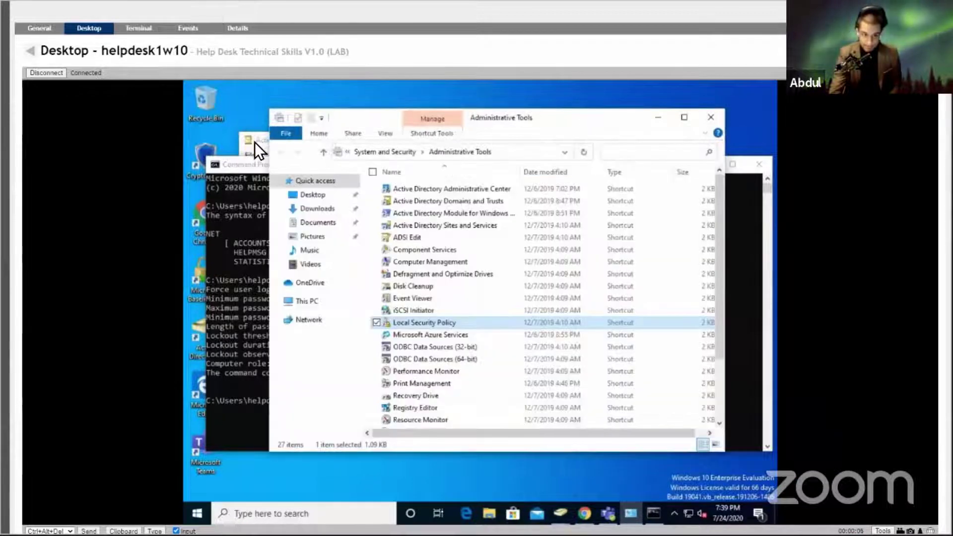
pyautogui.click(255, 143)
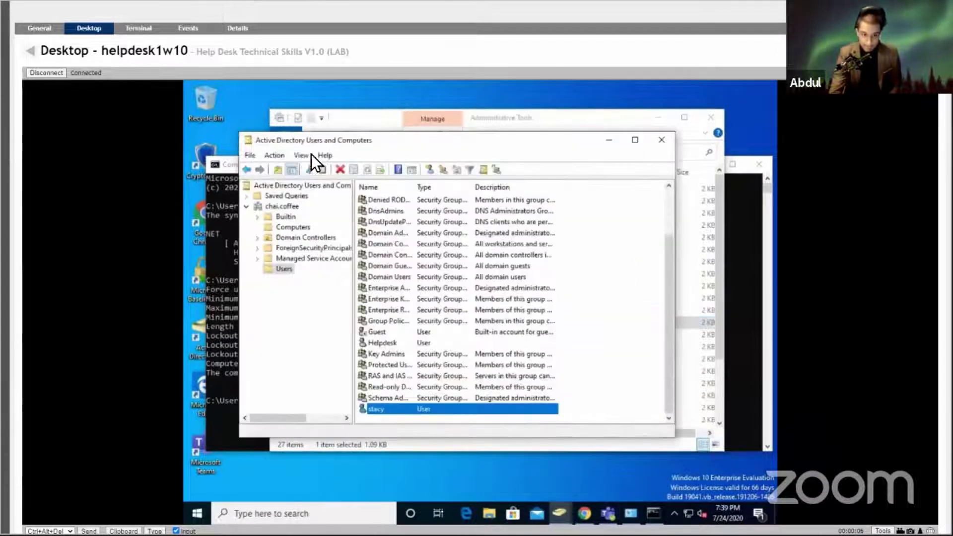
# Step: Open the test user's properties, check the Profile and Account tabs, then close it
pyautogui.rightClick(380, 408)
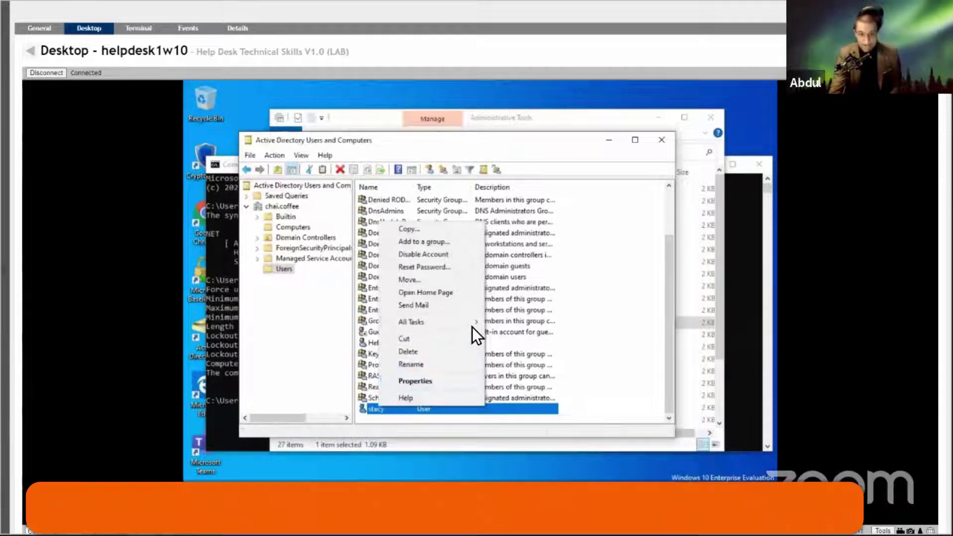
pyautogui.moveTo(472, 327)
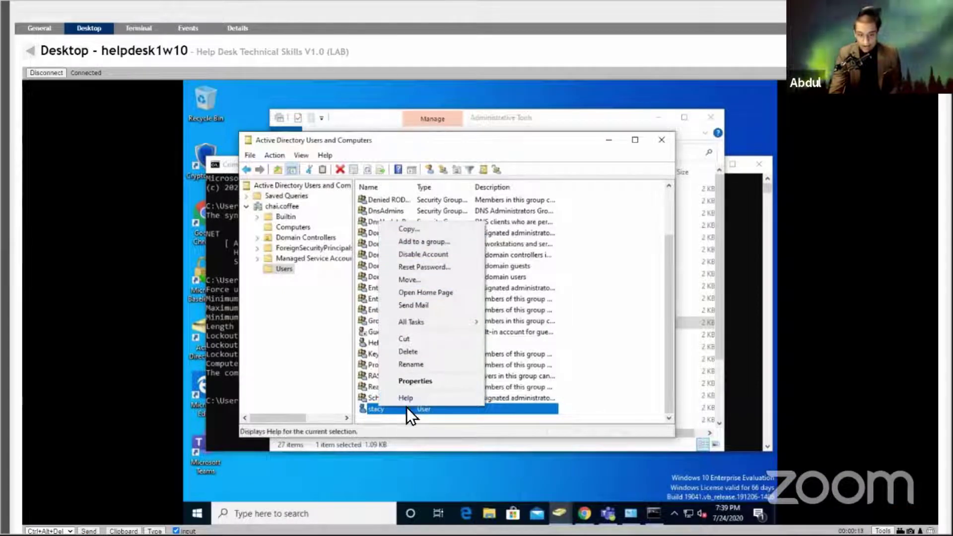
pyautogui.click(369, 405)
pyautogui.doubleClick(369, 406)
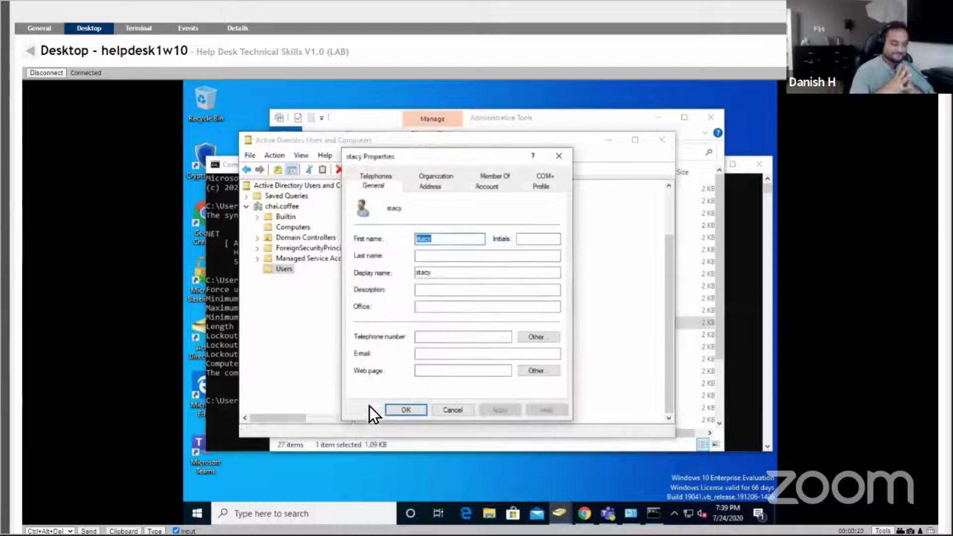
pyautogui.click(529, 189)
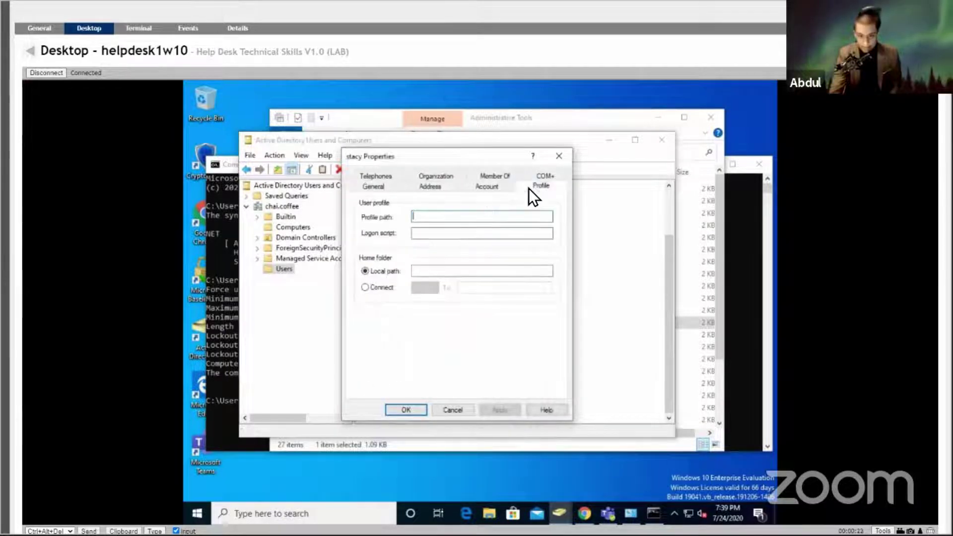
pyautogui.click(500, 191)
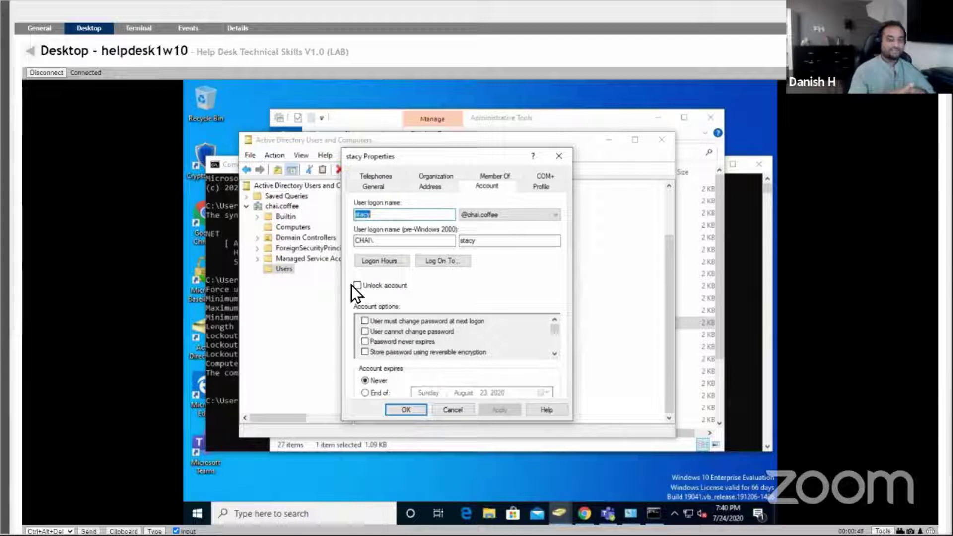
pyautogui.press('Escape')
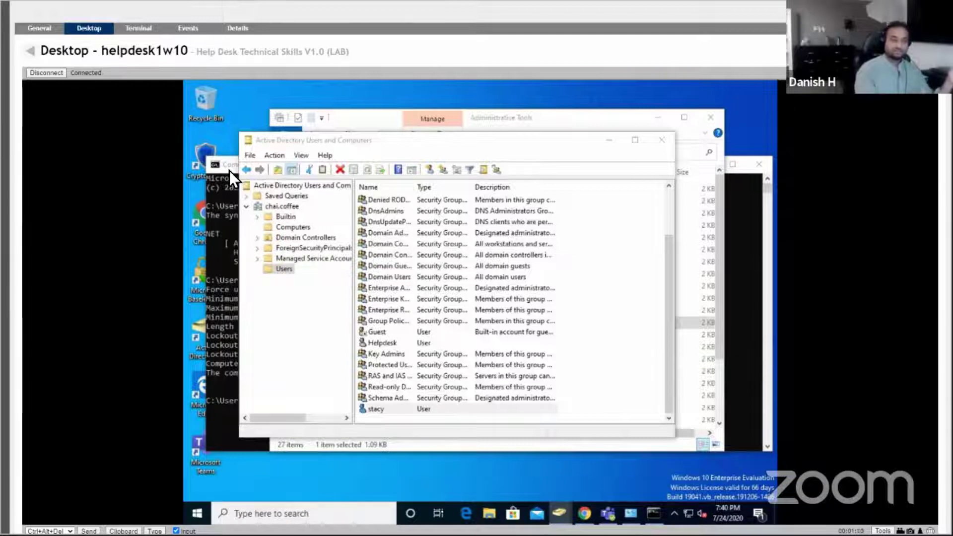
# Step: Bring the Command Prompt with the NET ACCOUNTS policy output (42-day maximum age) to the front
pyautogui.click(229, 171)
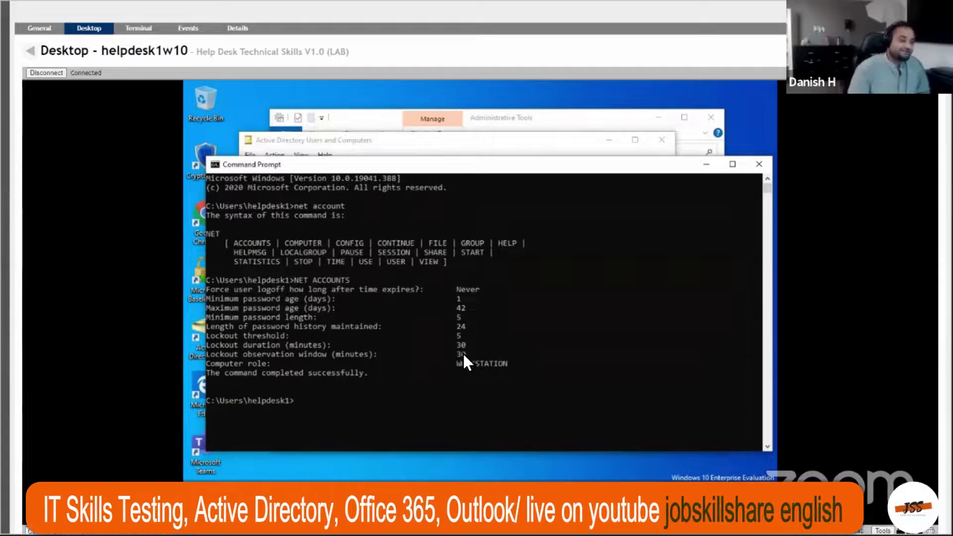
pyautogui.click(468, 308)
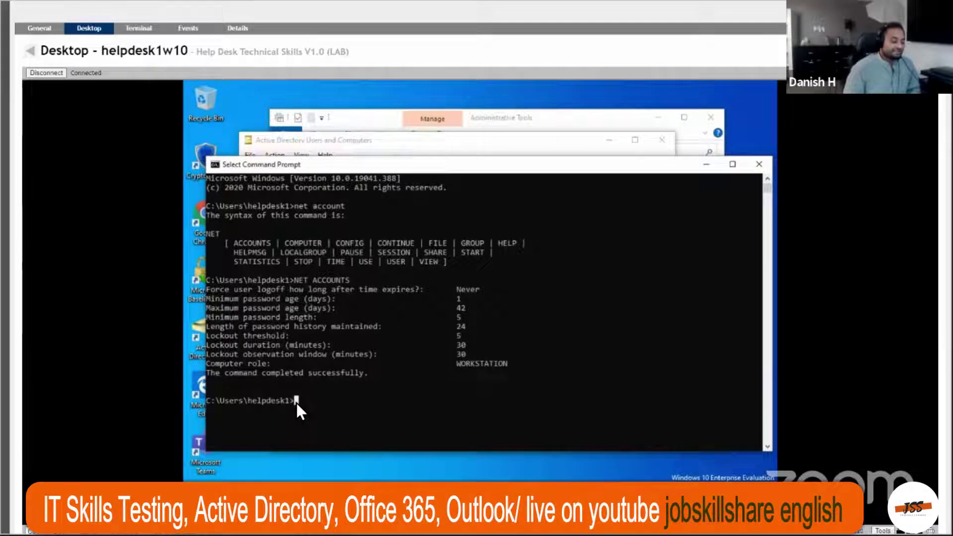
# Step: Run 'net accounts user' with the test user's name, which returns only syntax help
pyautogui.write('net account')
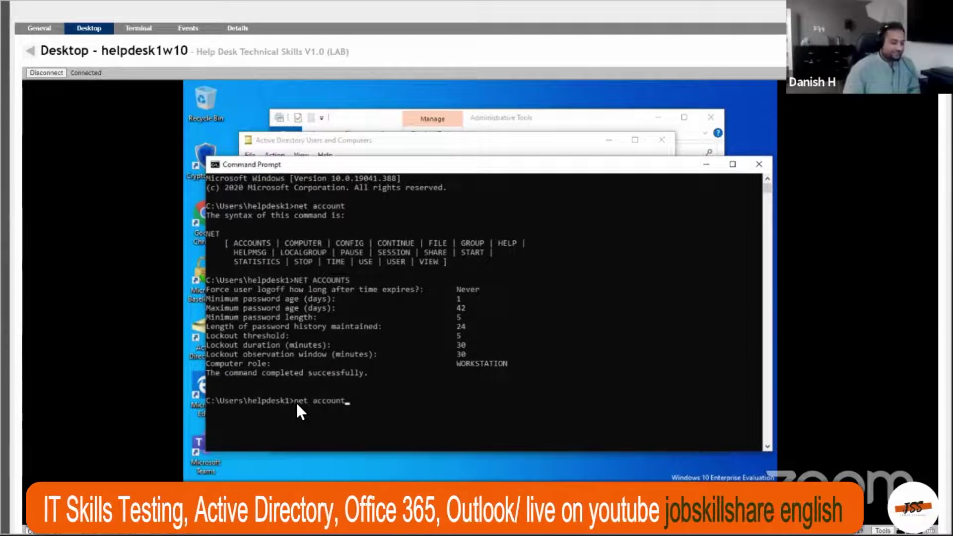
pyautogui.write('s')
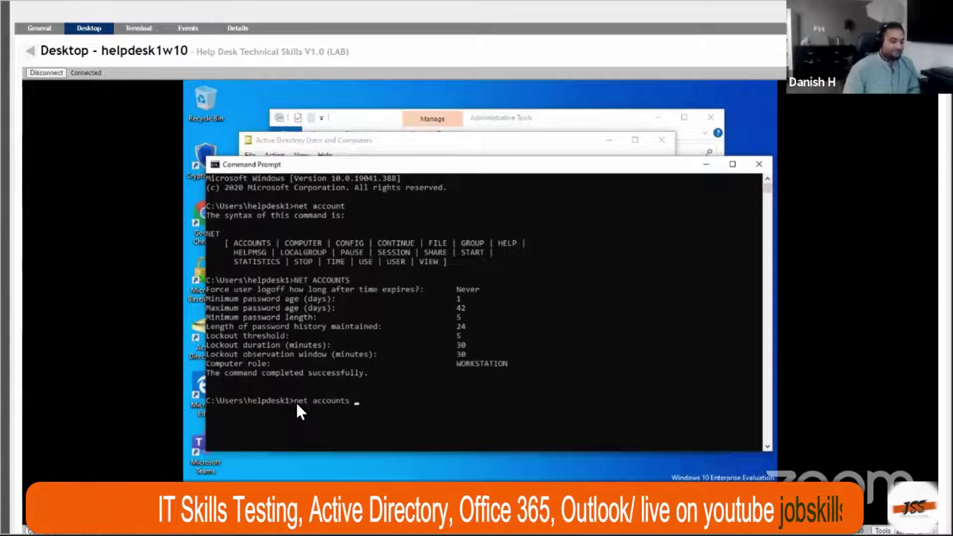
pyautogui.write(' ss')
pyautogui.press('BackSpace')
pyautogui.write('t')
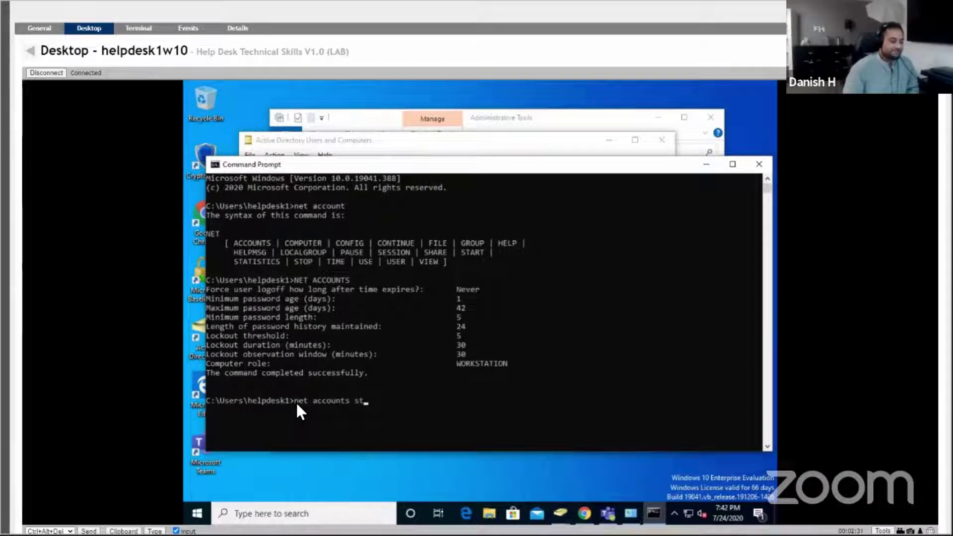
pyautogui.write('aa')
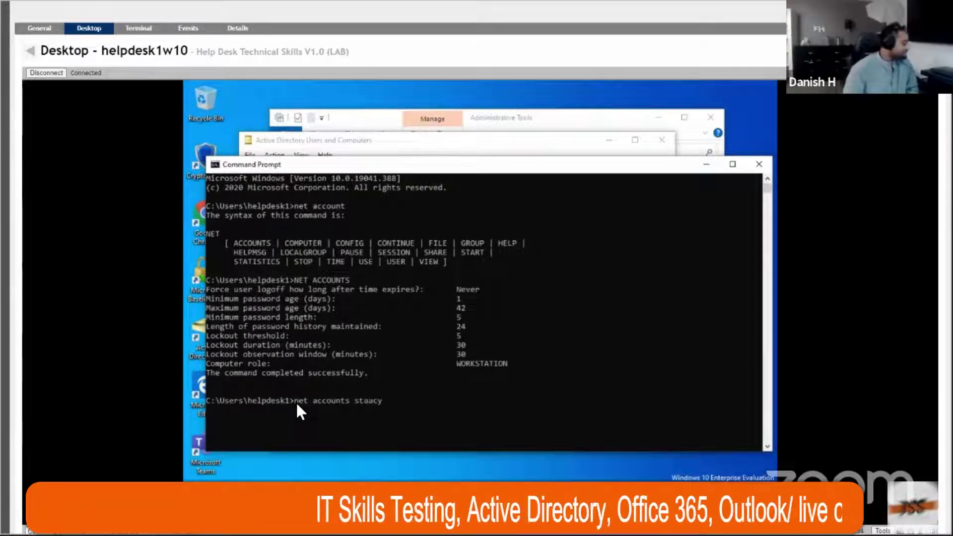
pyautogui.press('BackSpace')
pyautogui.write('c')
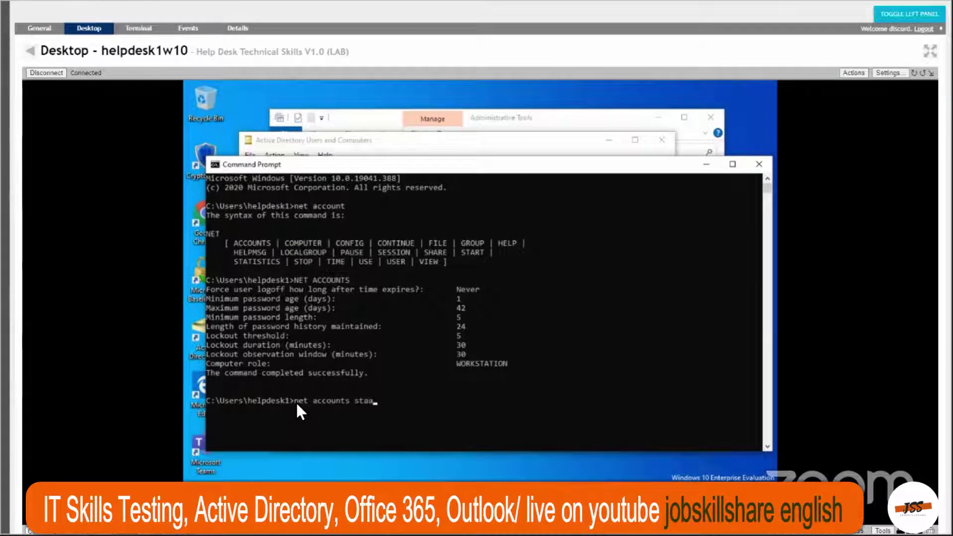
pyautogui.press('BackSpace')
pyautogui.press('BackSpace')
pyautogui.press('BackSpace')
pyautogui.press('BackSpace')
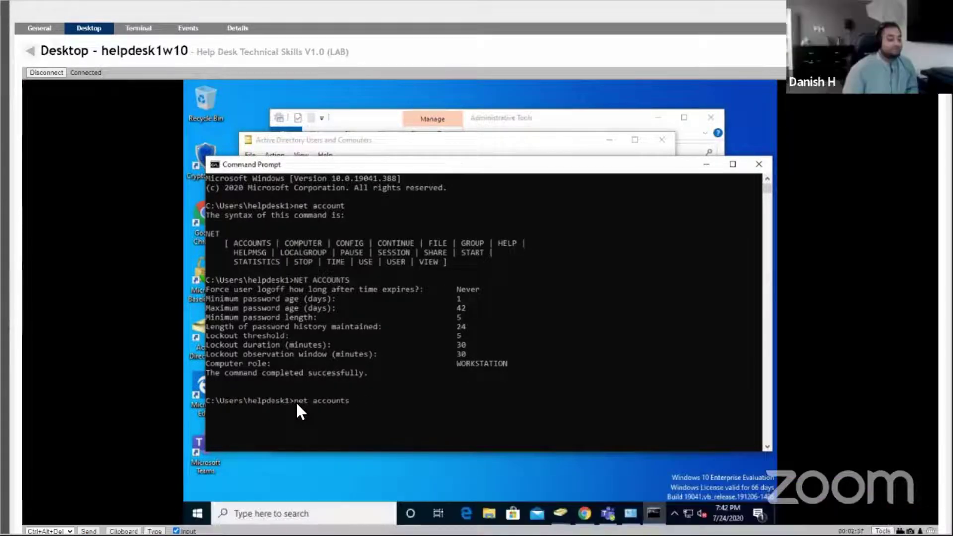
pyautogui.write('user stacy')
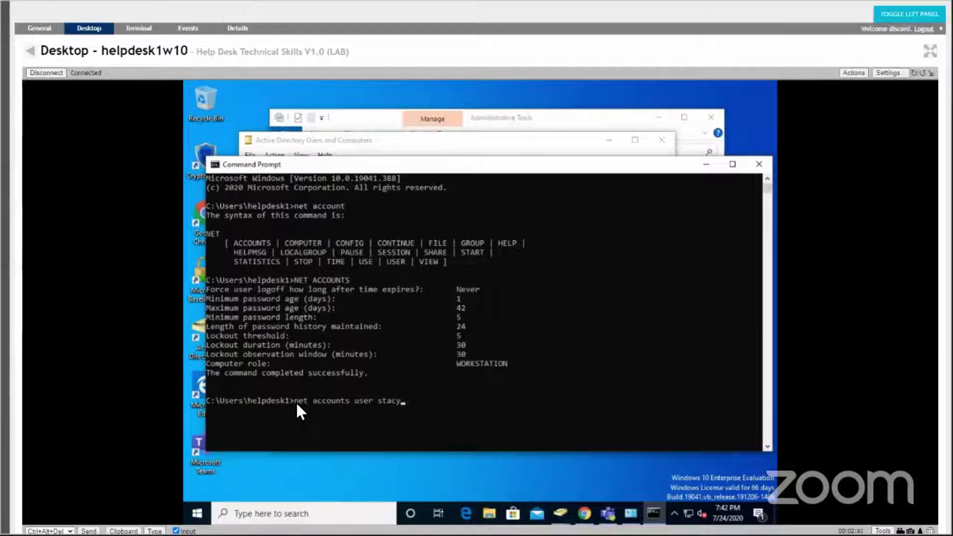
pyautogui.press('Return')
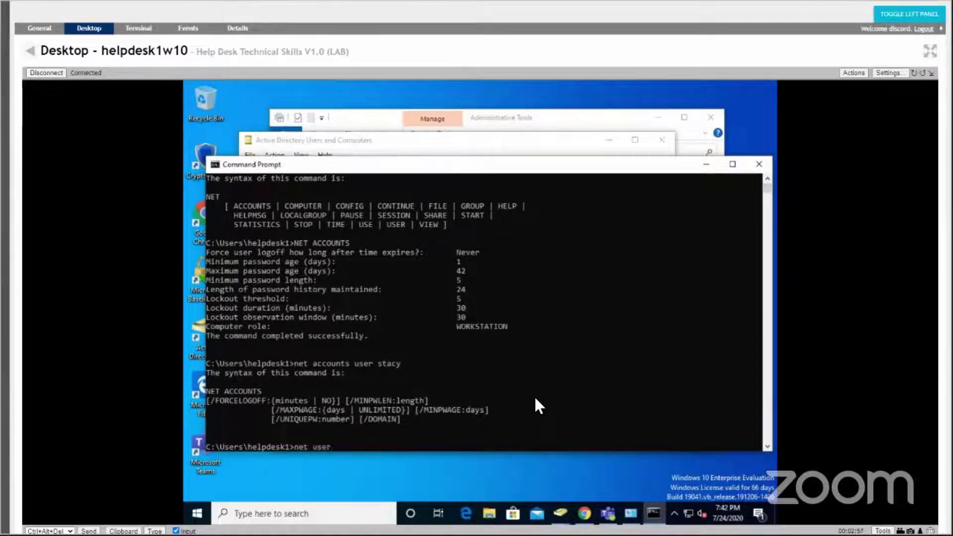
# Step: Query the test user with net user (not found), then type the /domain version
pyautogui.write('s')
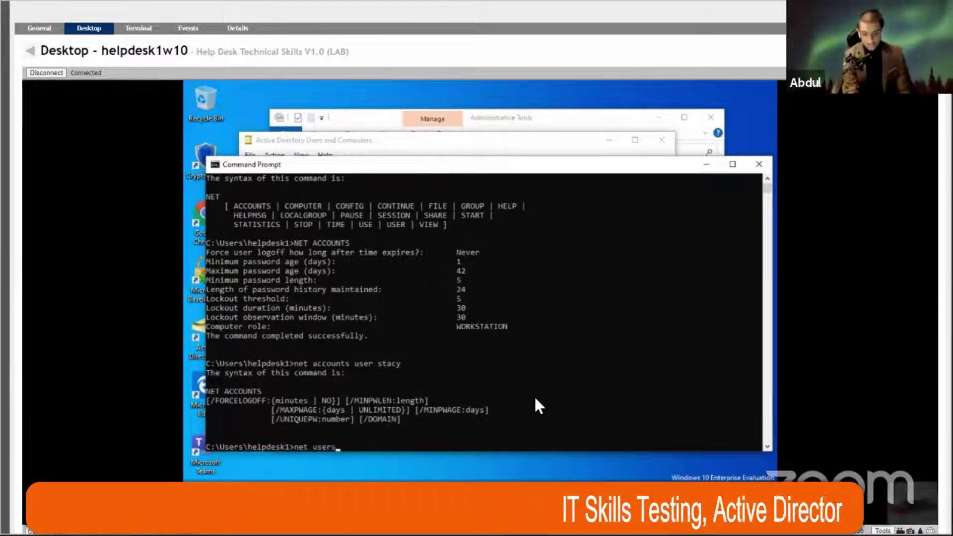
pyautogui.press('BackSpace')
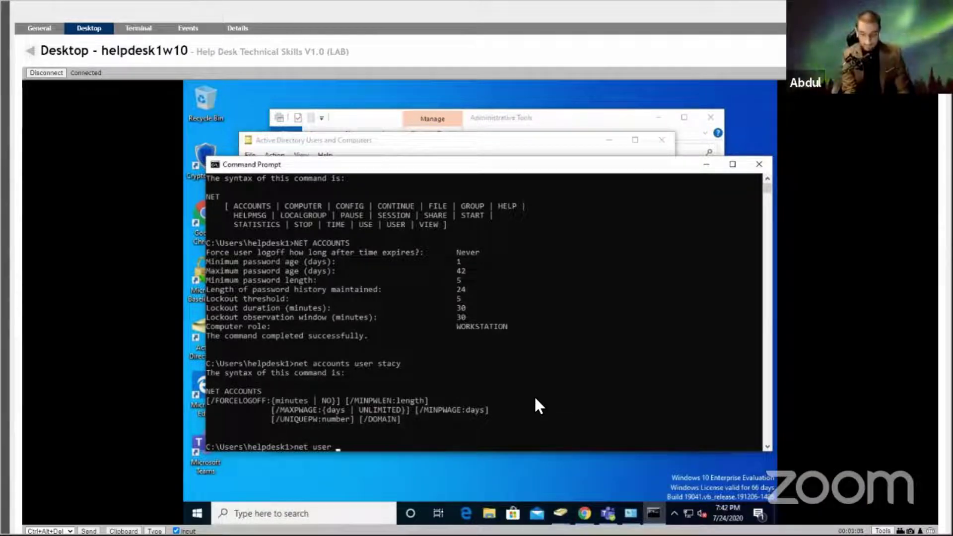
pyautogui.write('stac')
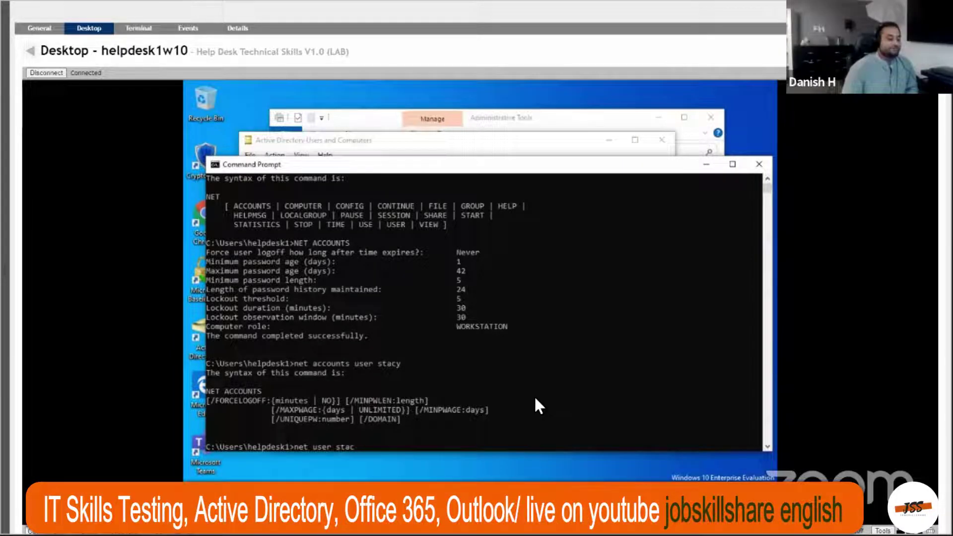
pyautogui.write('y')
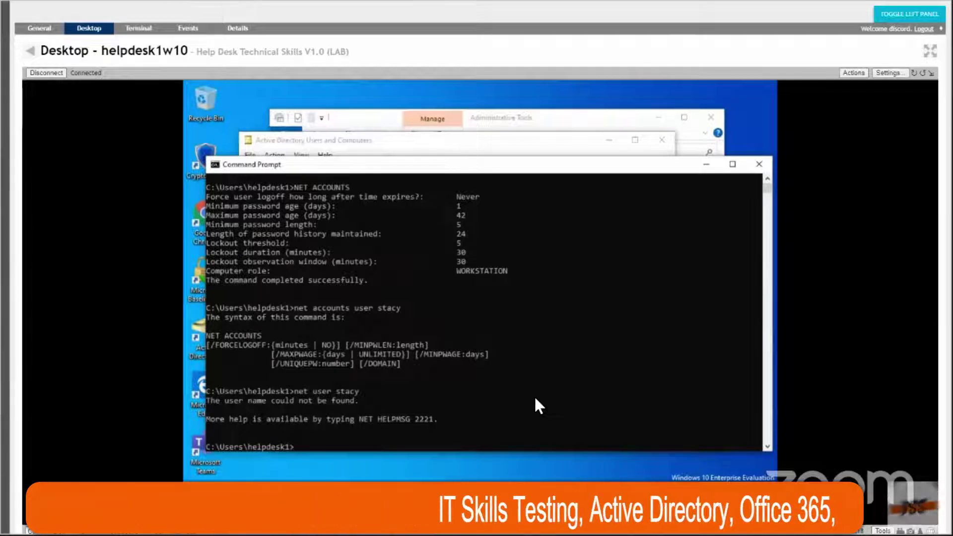
pyautogui.write('net user')
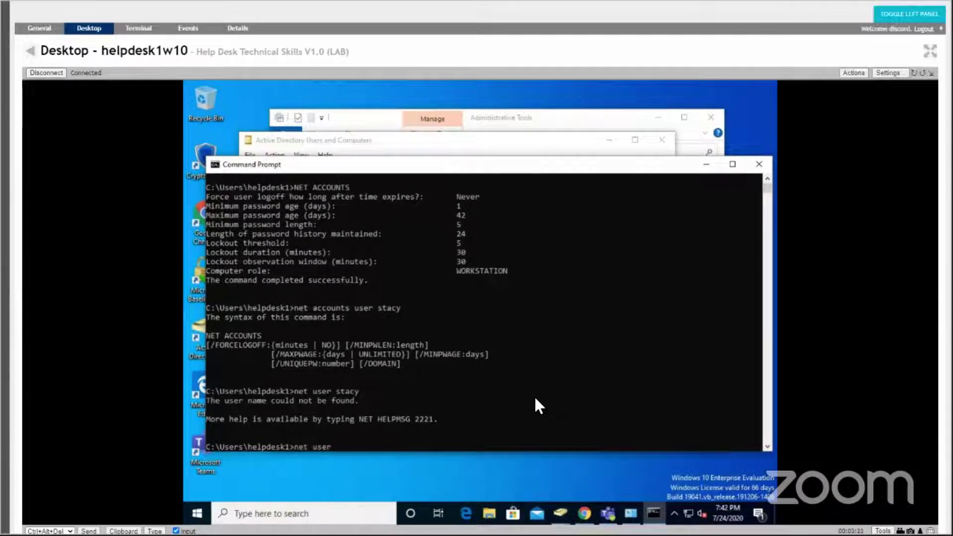
pyautogui.write(' stacy /')
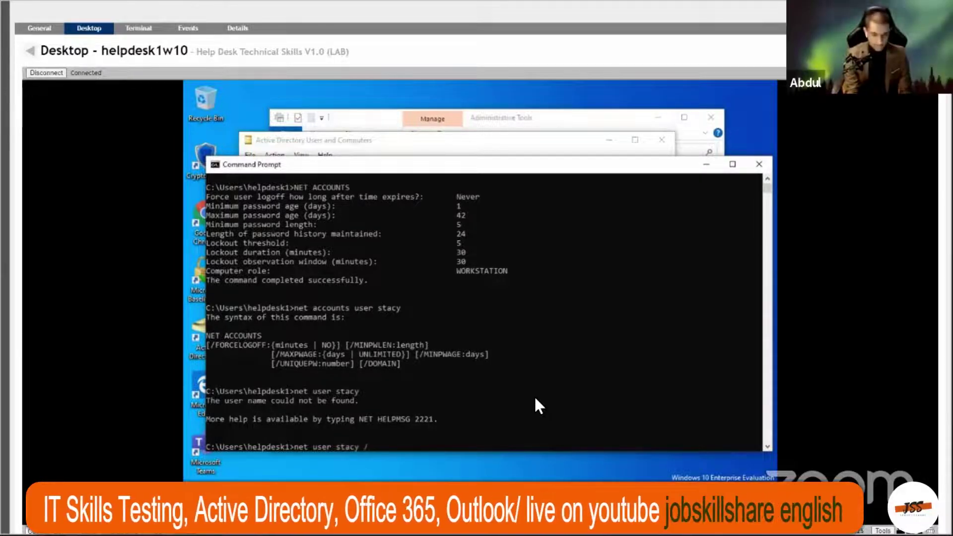
pyautogui.write('domain')
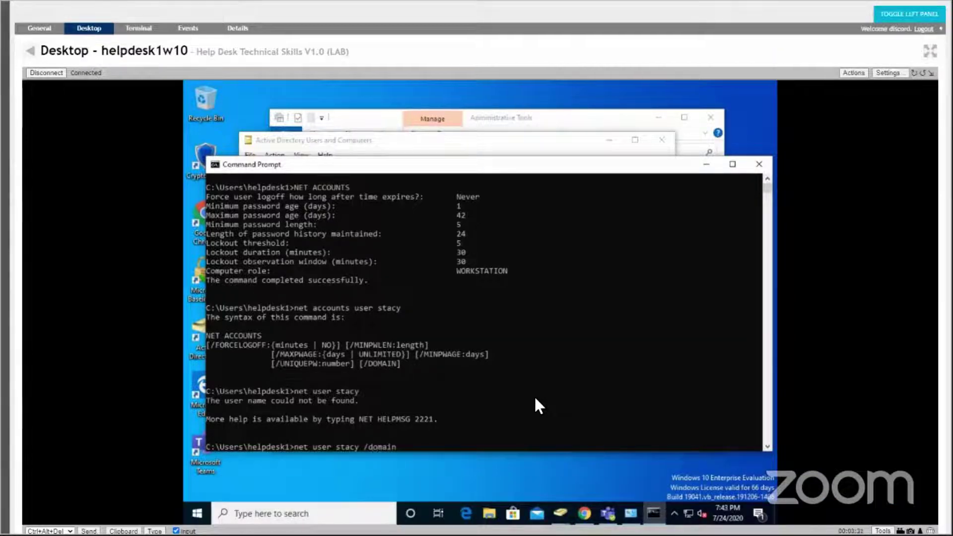
# Step: Run the net user /domain query to show the test user's domain account details
pyautogui.press('Return')
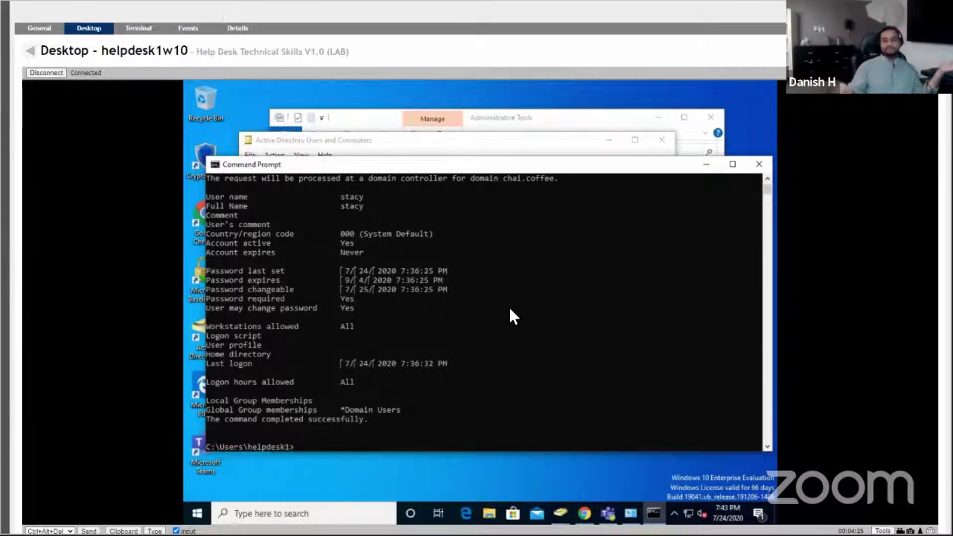
# Step: Maximize the Command Prompt over the remote desktop and scroll through the user details output
pyautogui.click(545, 156)
pyautogui.click(683, 169)
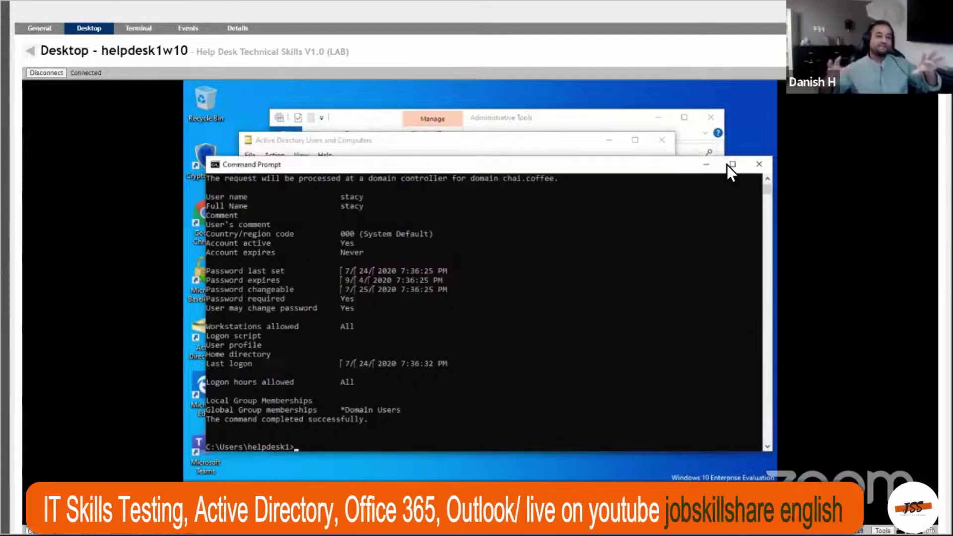
pyautogui.click(731, 164)
pyautogui.scroll(12, 715, 210)
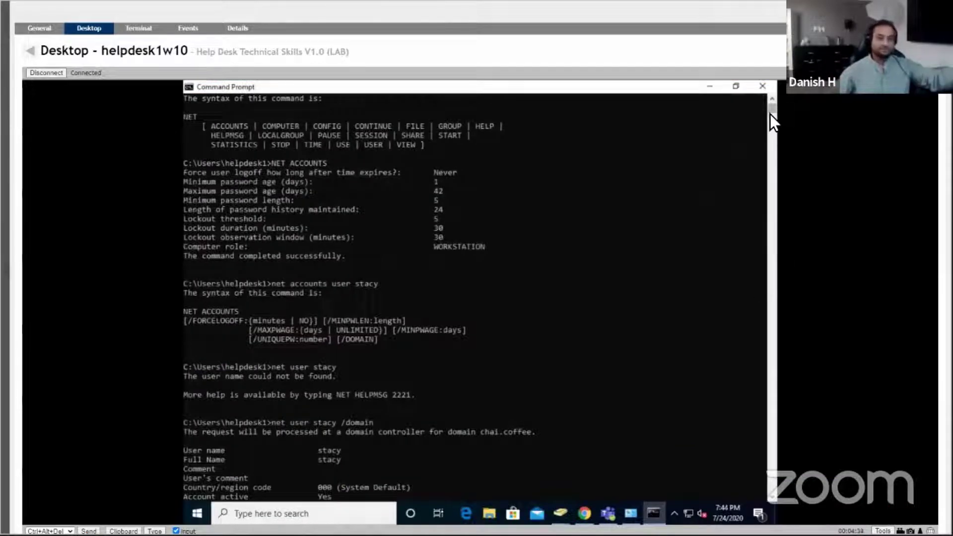
pyautogui.moveTo(773, 114); pyautogui.dragTo(772, 116)
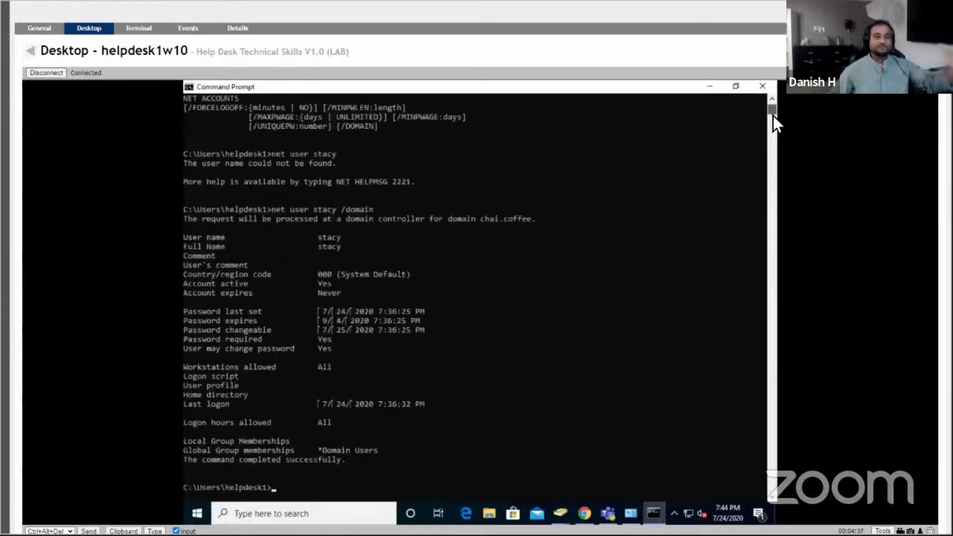
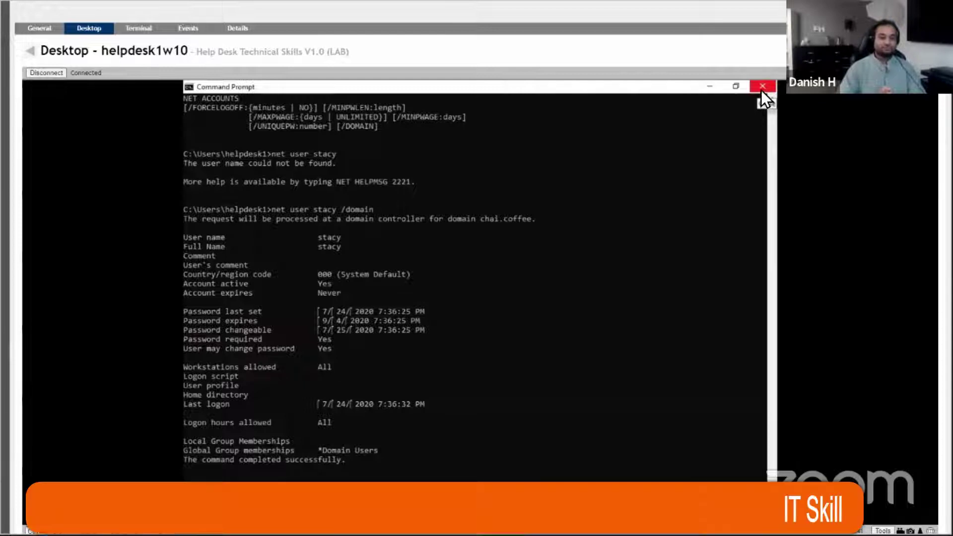
# Step: Close Command Prompt, dismiss the MMC error, cancel Properties, then close ADUC and Administrative Tools
pyautogui.click(761, 87)
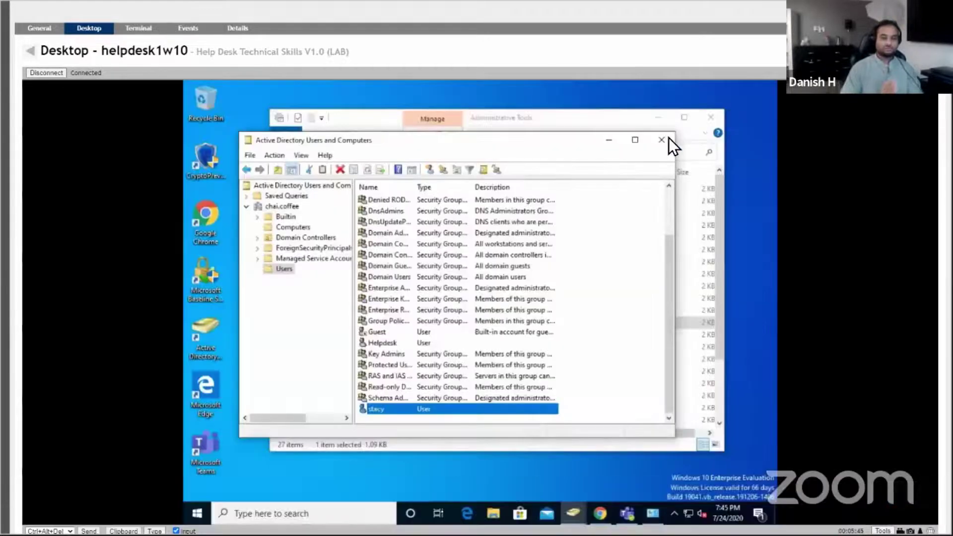
pyautogui.click(671, 139)
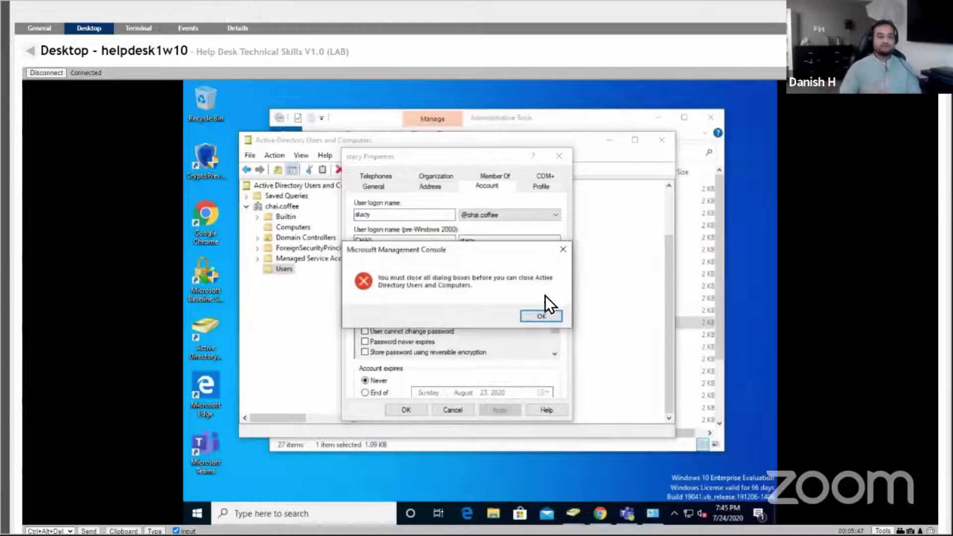
pyautogui.click(542, 317)
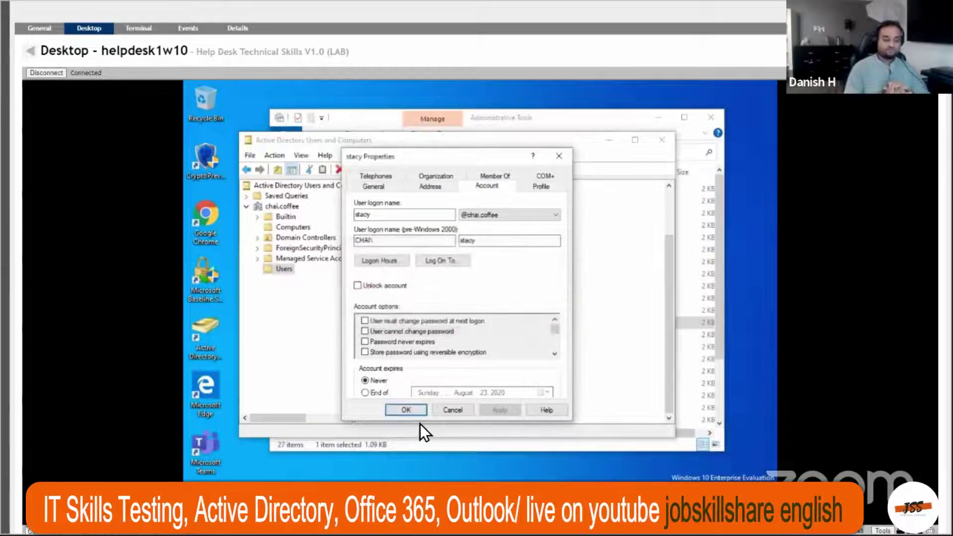
pyautogui.click(435, 412)
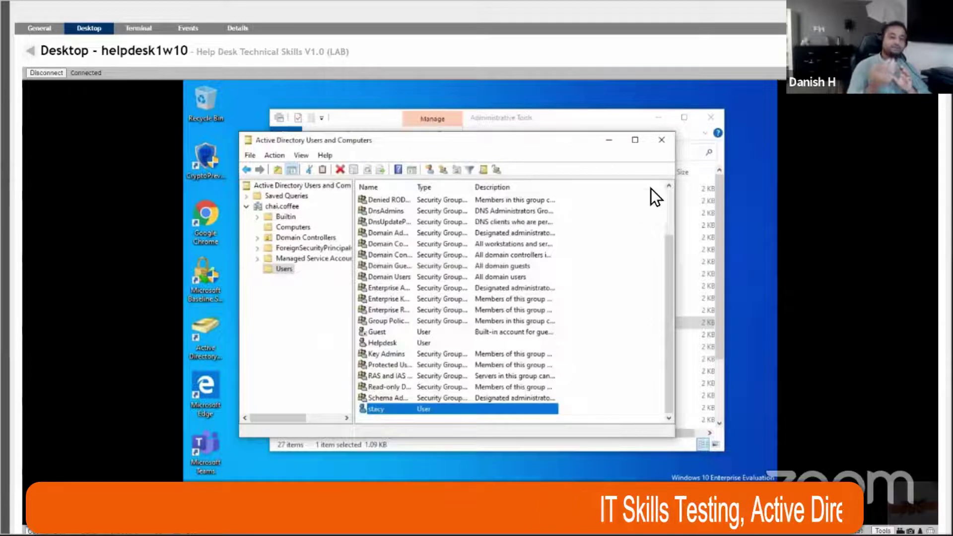
pyautogui.click(662, 141)
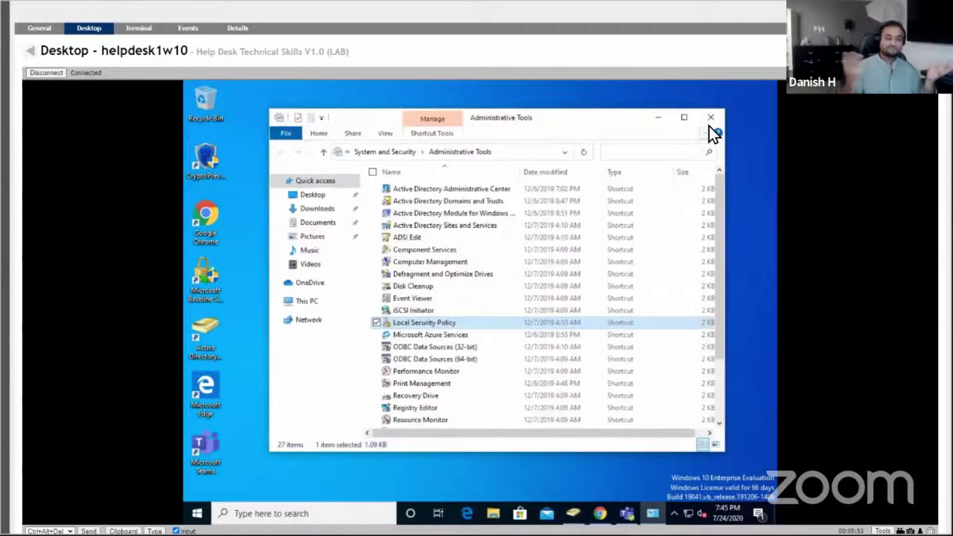
pyautogui.click(711, 123)
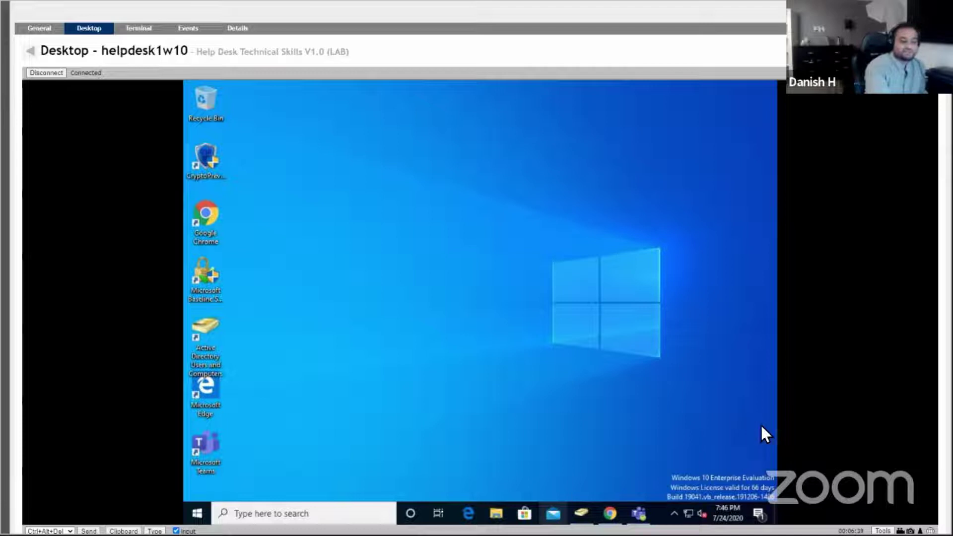
pyautogui.moveTo(610, 513)
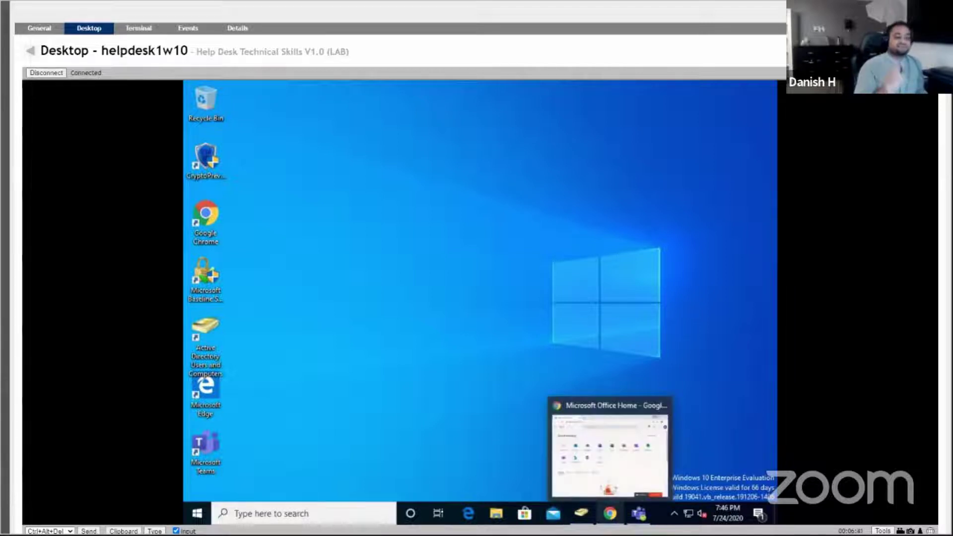
# Step: Restore the Chrome window showing Microsoft Office Home from its taskbar preview
pyautogui.click(610, 447)
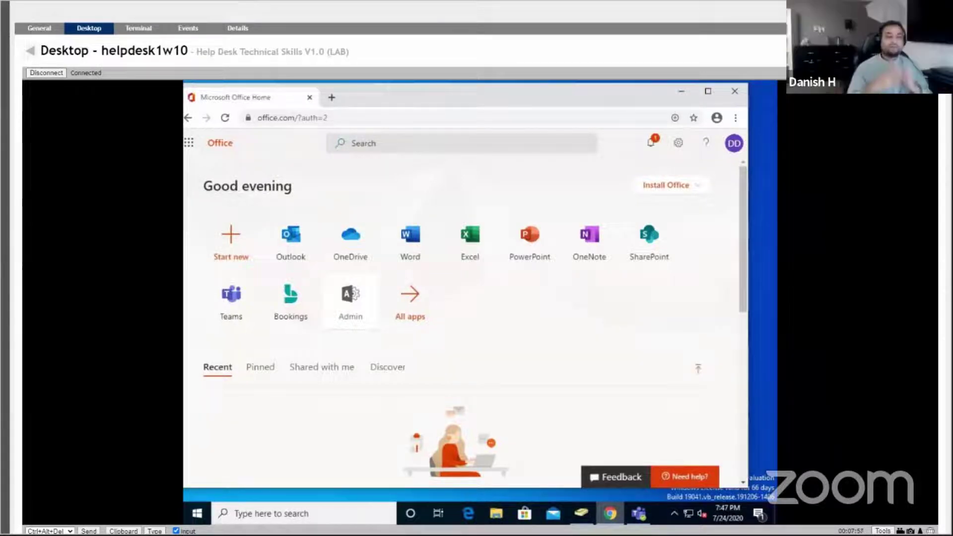
pyautogui.moveTo(610, 513)
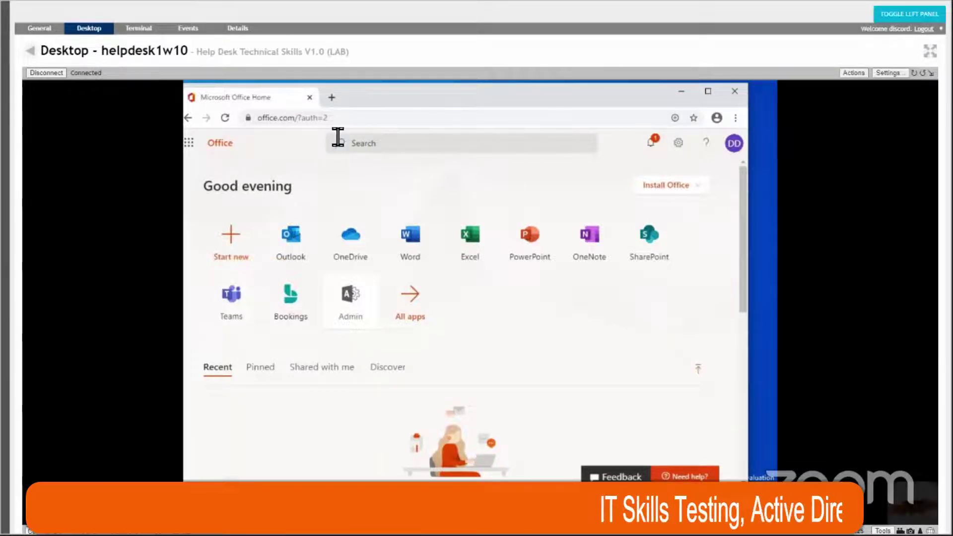
# Step: Go to portal.office.com and launch the Microsoft 365 admin center from the Admin tile
pyautogui.click(340, 124)
pyautogui.write('por')
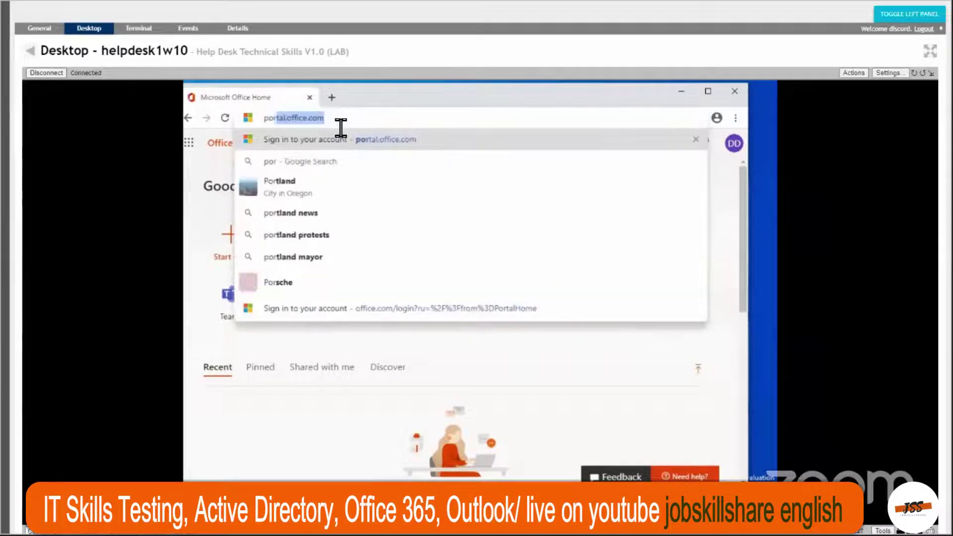
pyautogui.write('tal.office.com')
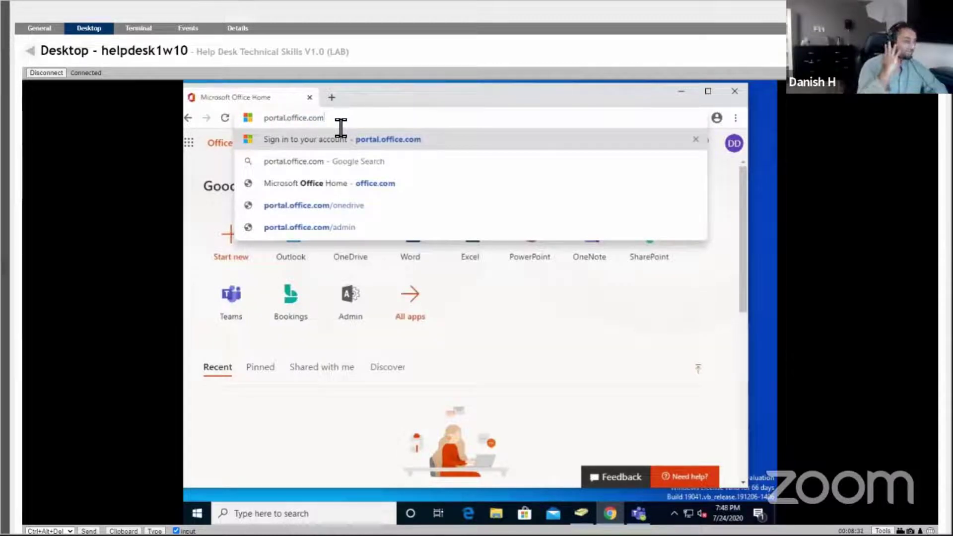
pyautogui.press('Return')
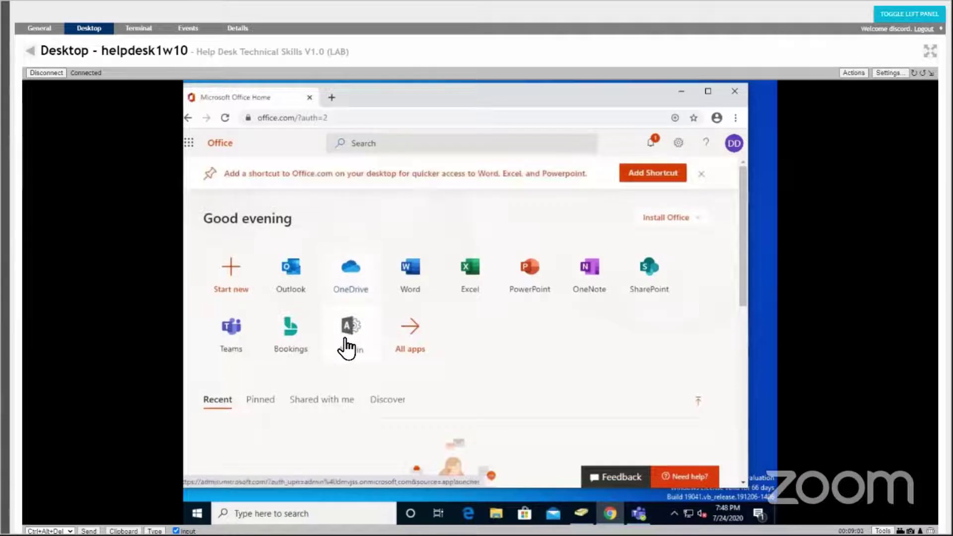
pyautogui.click(347, 343)
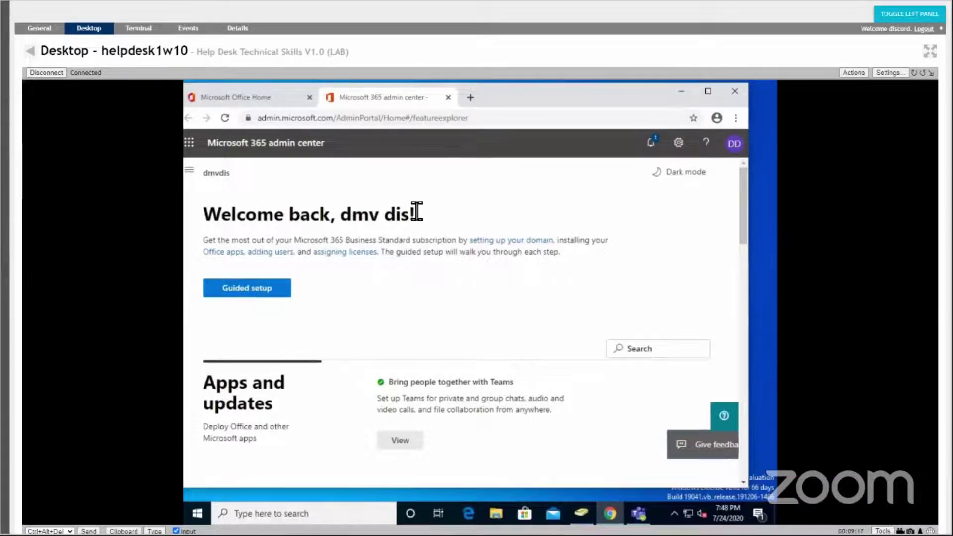
pyautogui.click(471, 98)
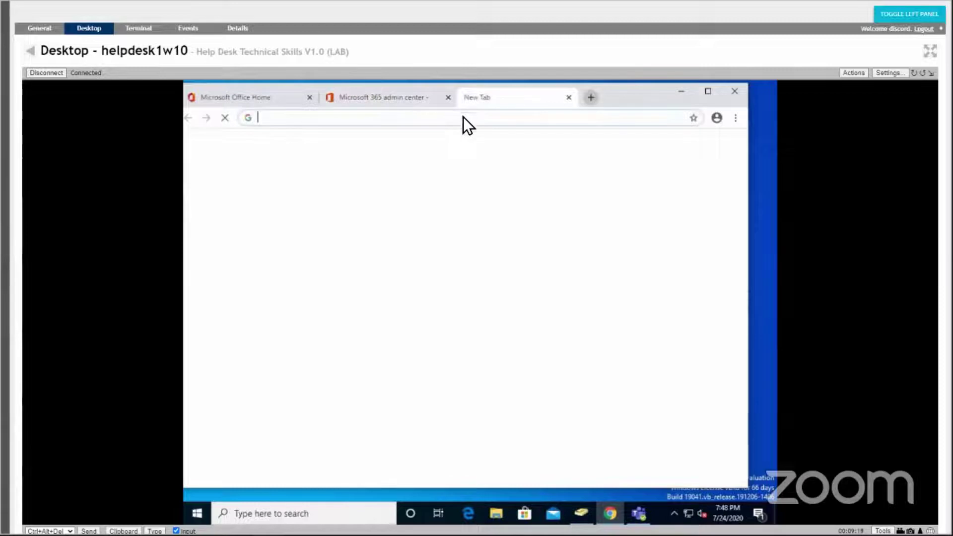
pyautogui.write('admin')
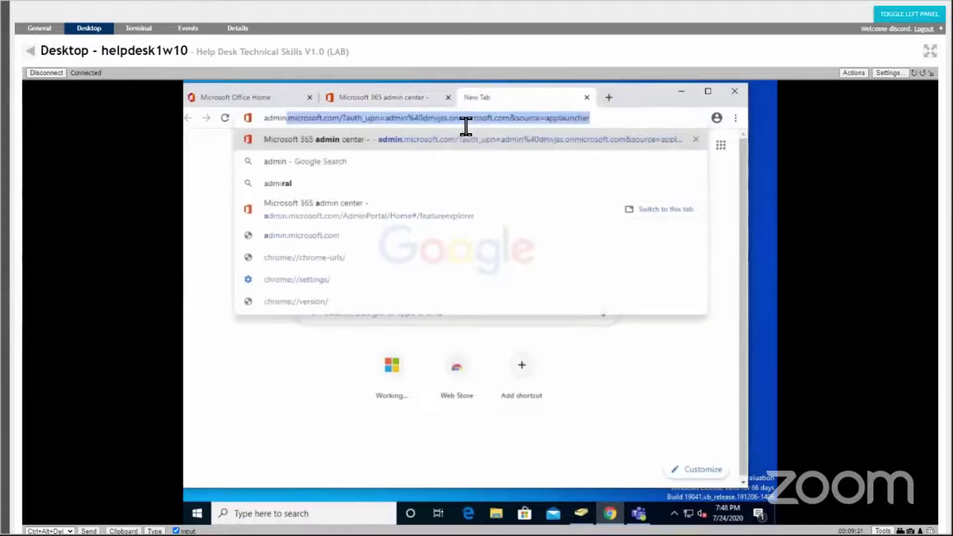
pyautogui.write('.office.com')
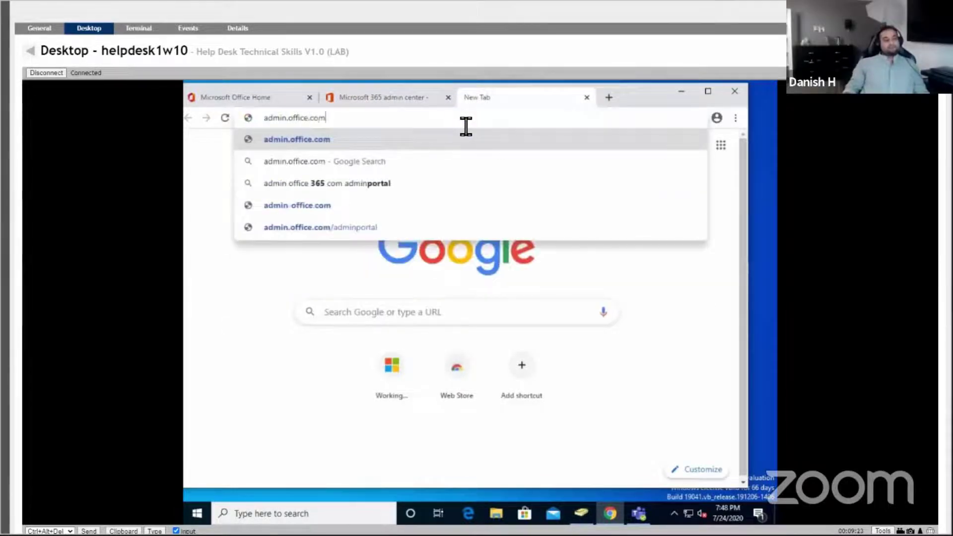
pyautogui.press('Return')
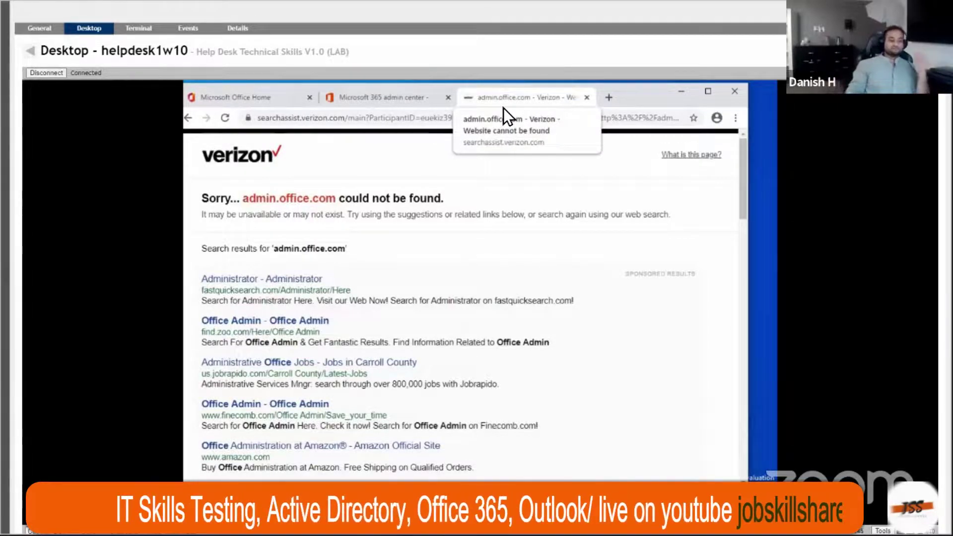
pyautogui.click(587, 98)
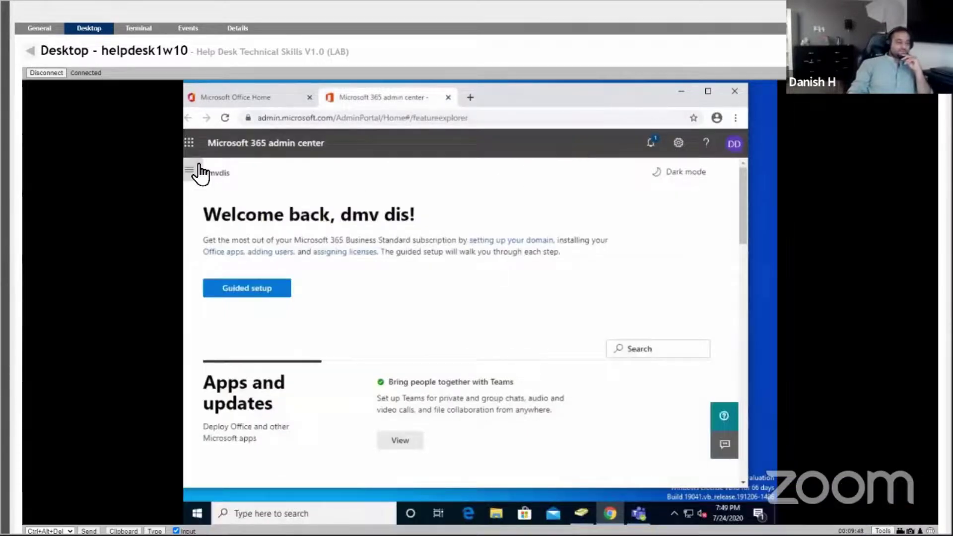
# Step: Go to Users > Active users in the navigation menu and start Add a user
pyautogui.scroll(-5, 410, 260)
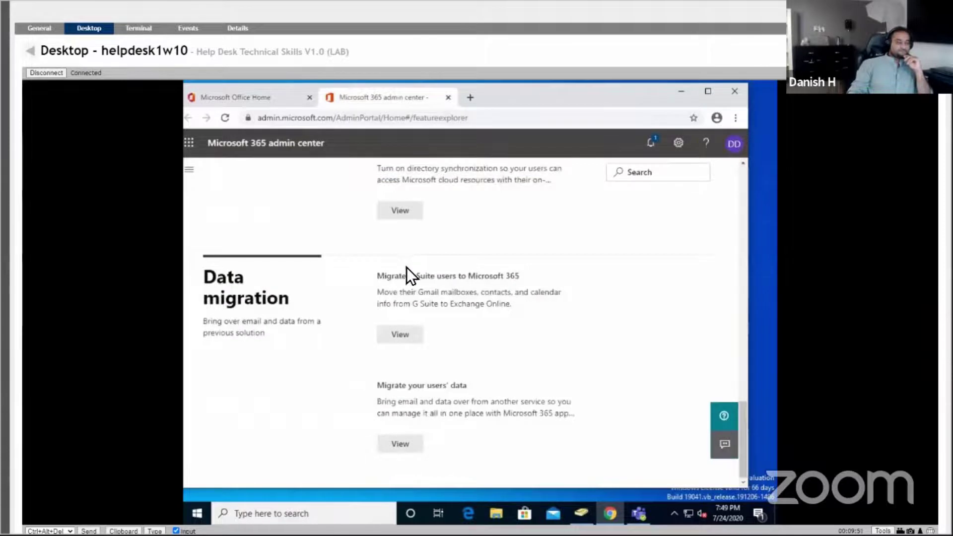
pyautogui.scroll(-5, 408, 265)
pyautogui.scroll(10, 269, 221)
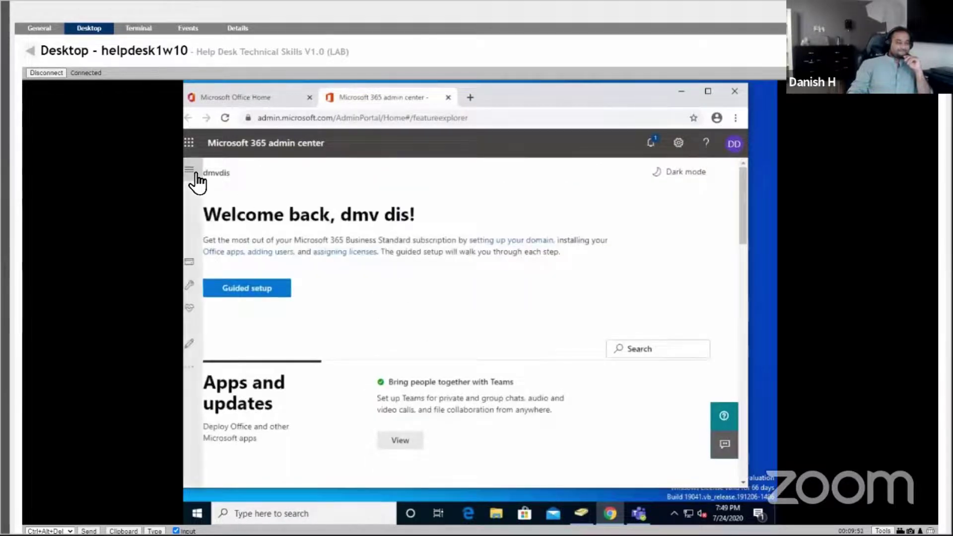
pyautogui.click(195, 172)
pyautogui.click(326, 219)
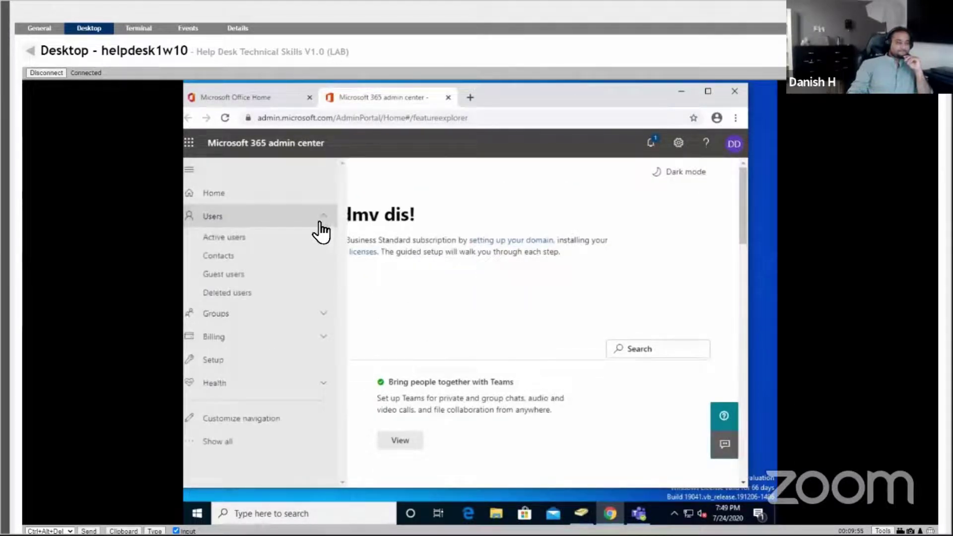
pyautogui.click(261, 238)
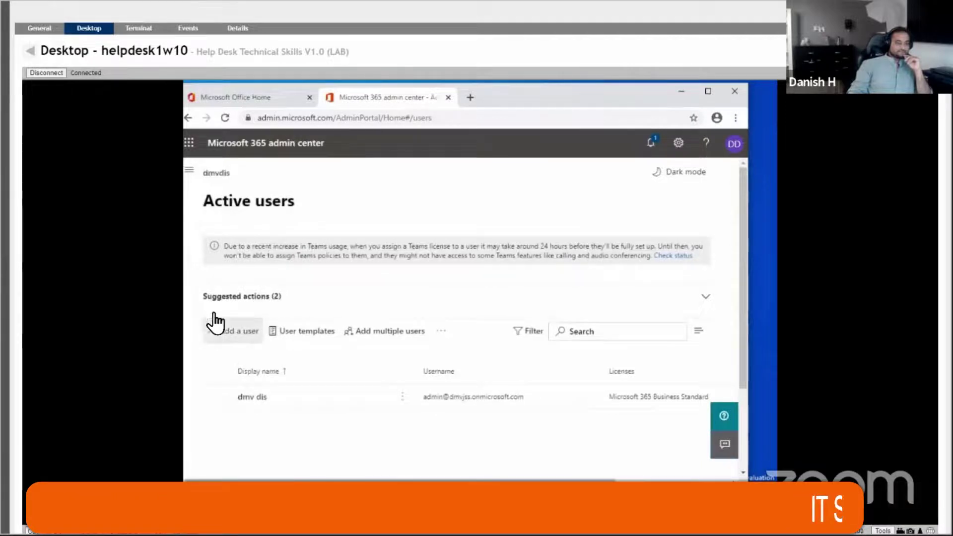
pyautogui.click(189, 170)
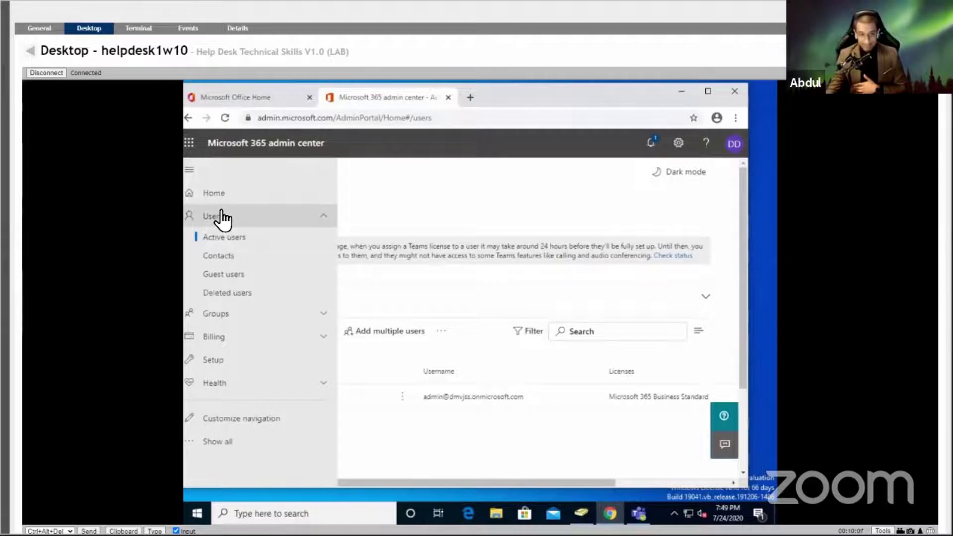
pyautogui.click(191, 171)
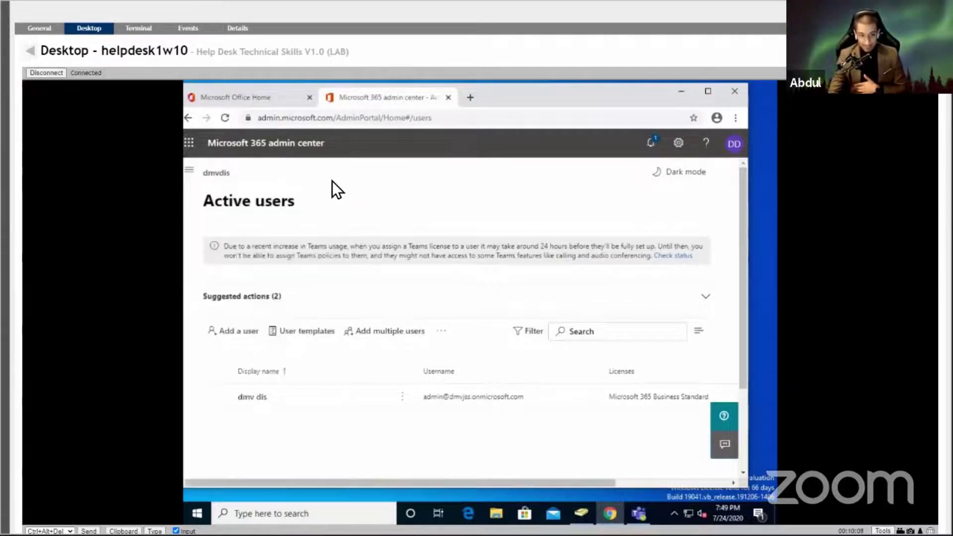
pyautogui.click(212, 332)
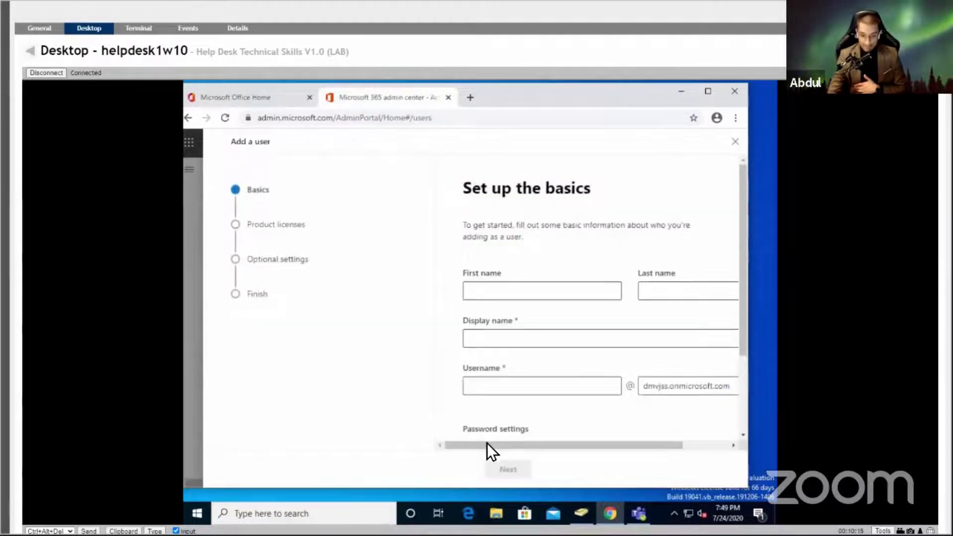
# Step: Set Chrome's zoom on the Add a user form to 75%
pyautogui.moveTo(489, 445); pyautogui.dragTo(527, 445)
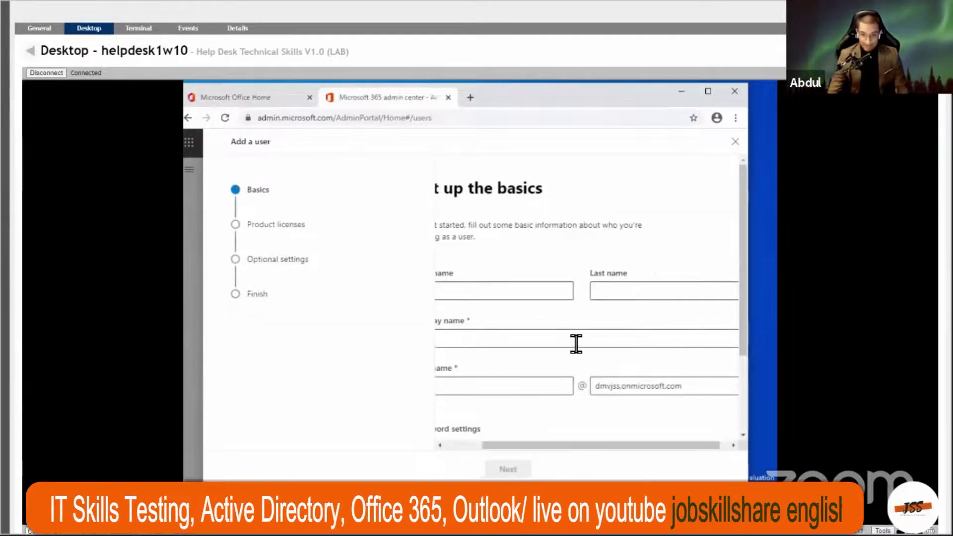
pyautogui.hotkey('ctrl', '-')
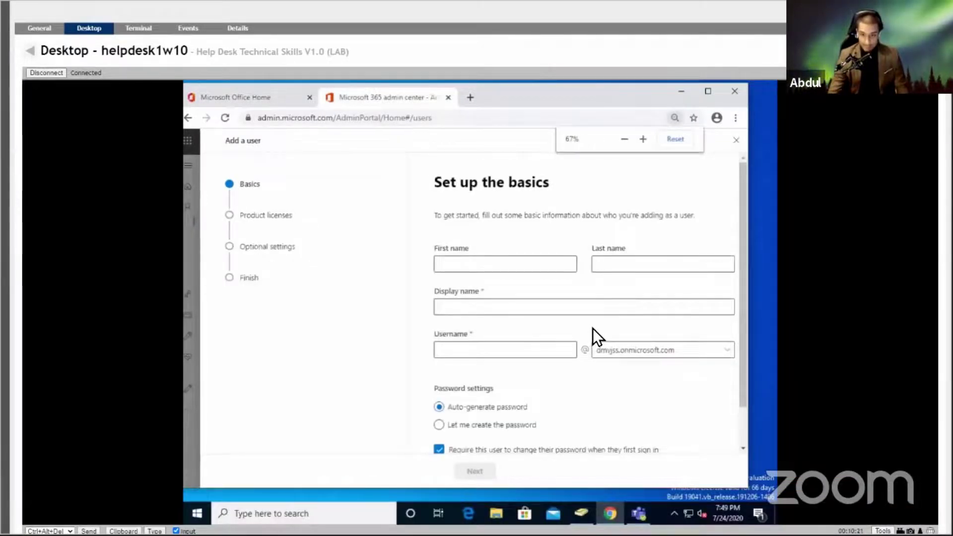
pyautogui.hotkey('ctrl', '-')
pyautogui.hotkey('ctrl', '-')
pyautogui.hotkey('ctrl', '-')
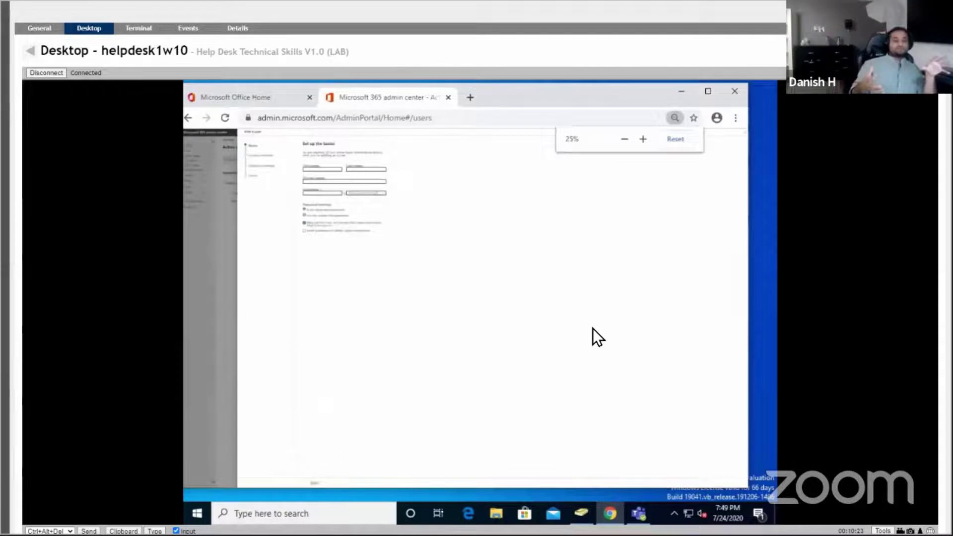
pyautogui.hotkey('ctrl', '+')
pyautogui.hotkey('ctrl', '+')
pyautogui.hotkey('ctrl', '+')
pyautogui.hotkey('ctrl', '+')
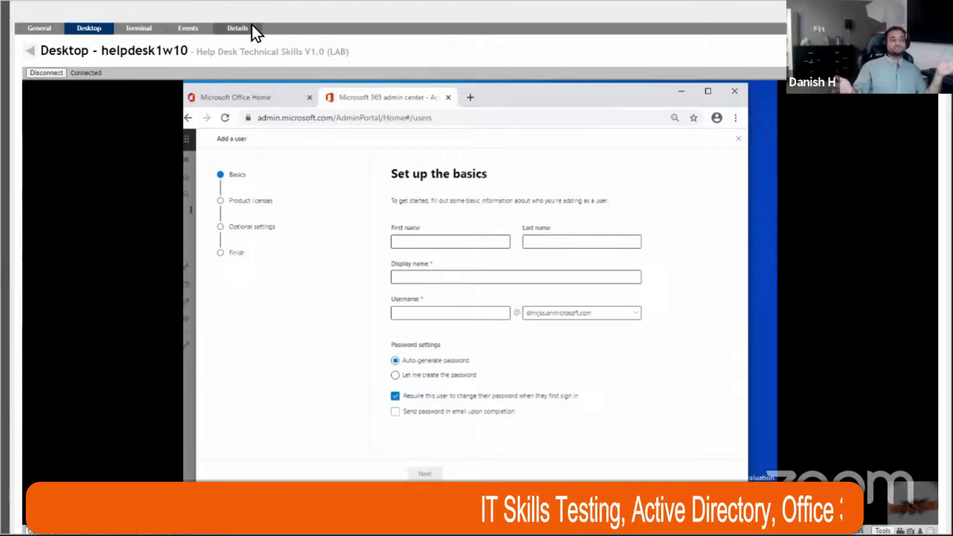
# Step: Connect to the home1w10 Desktop from My Devices and start a Windows search there
pyautogui.click(31, 50)
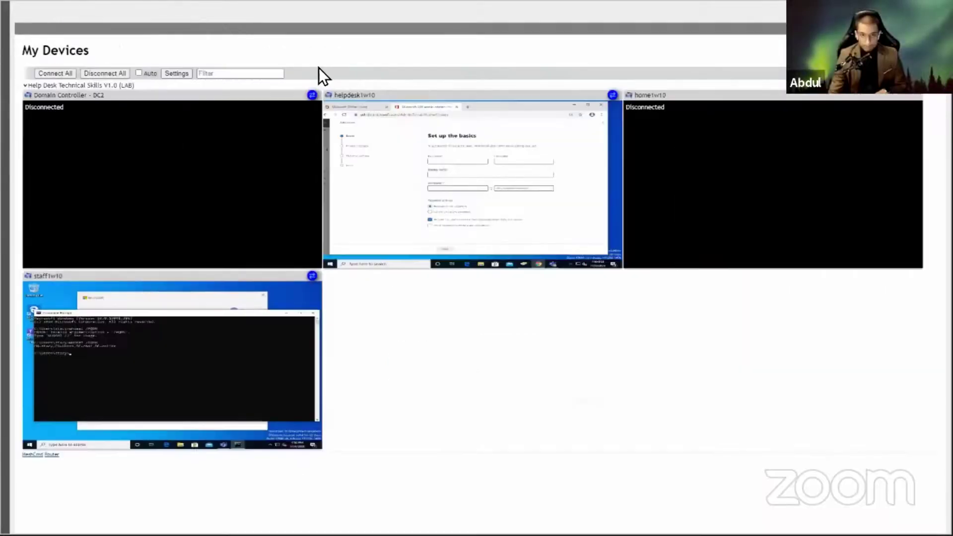
pyautogui.rightClick(783, 161)
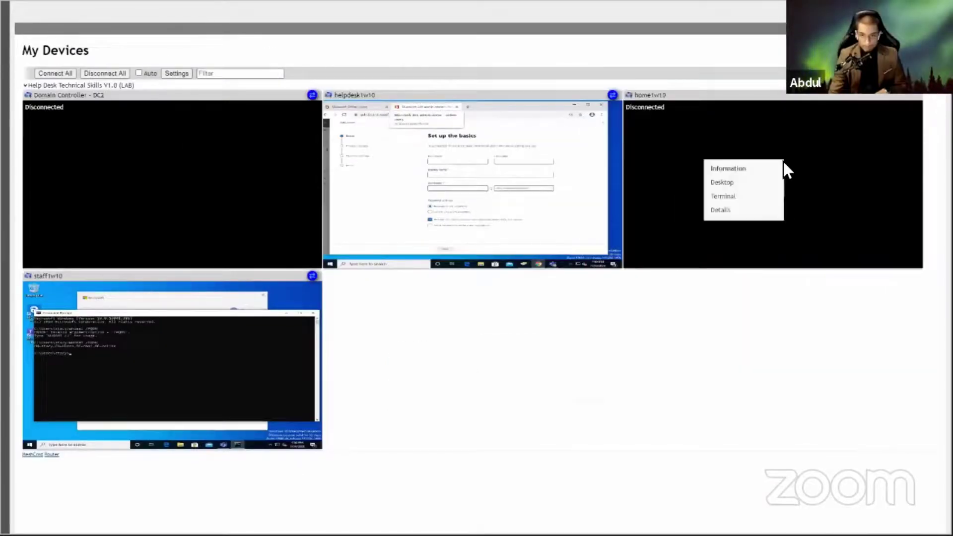
pyautogui.click(741, 183)
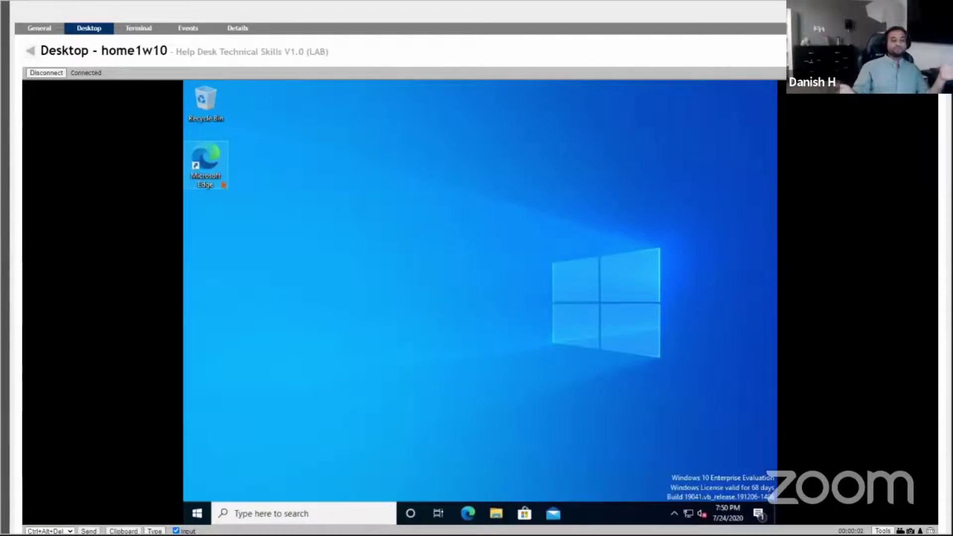
pyautogui.click(299, 514)
# Step: Launch Command Prompt from a cmd search and run WHOAMI /FQDN
pyautogui.write('cmd')
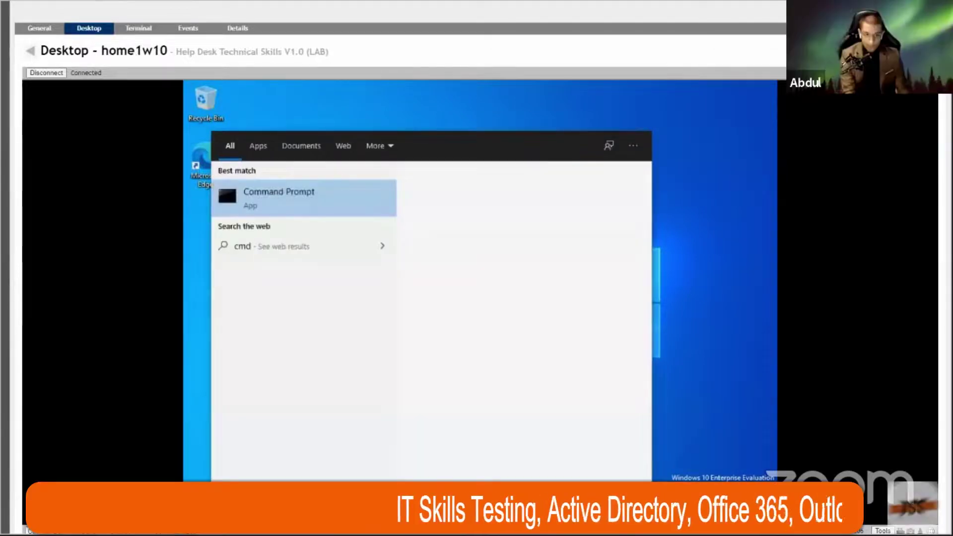
pyautogui.press('Return')
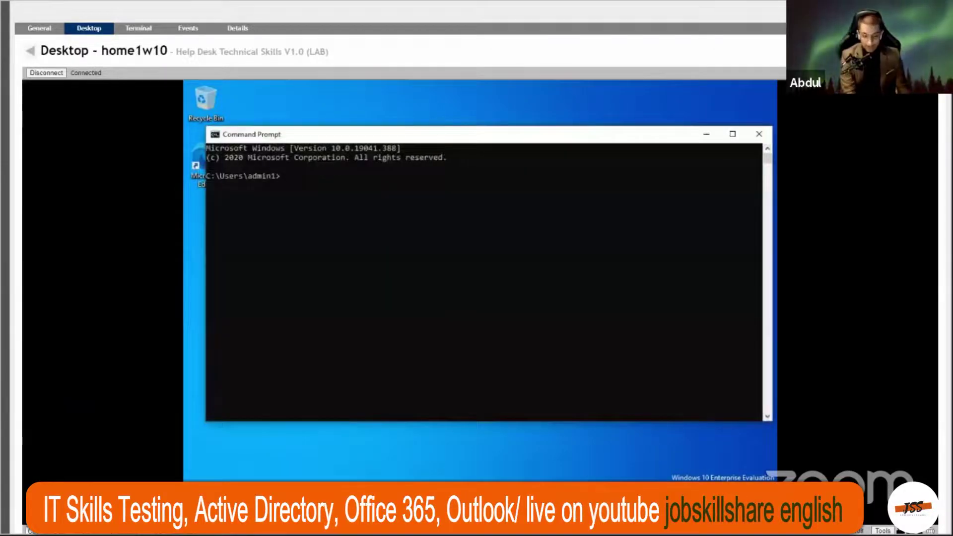
pyautogui.write('whoami')
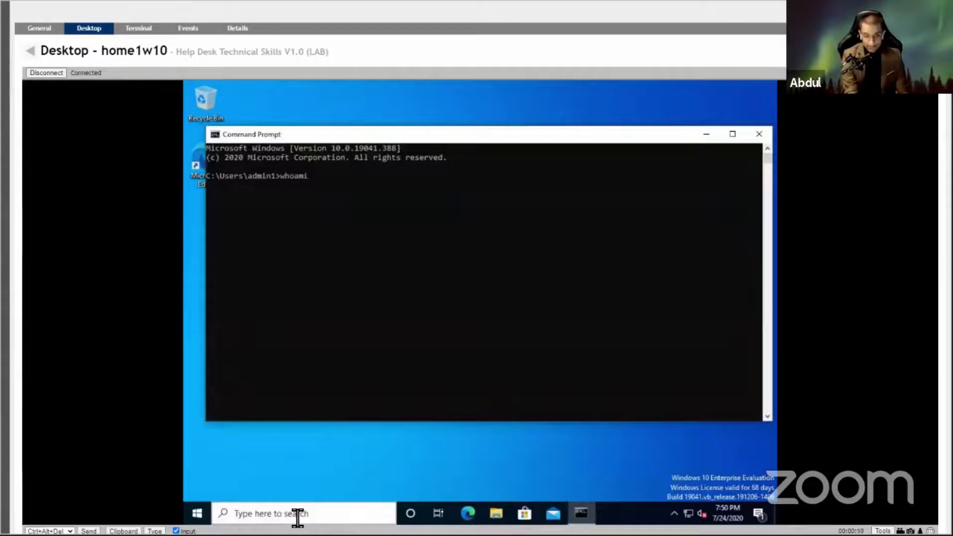
pyautogui.write('WHOAMI /FQD')
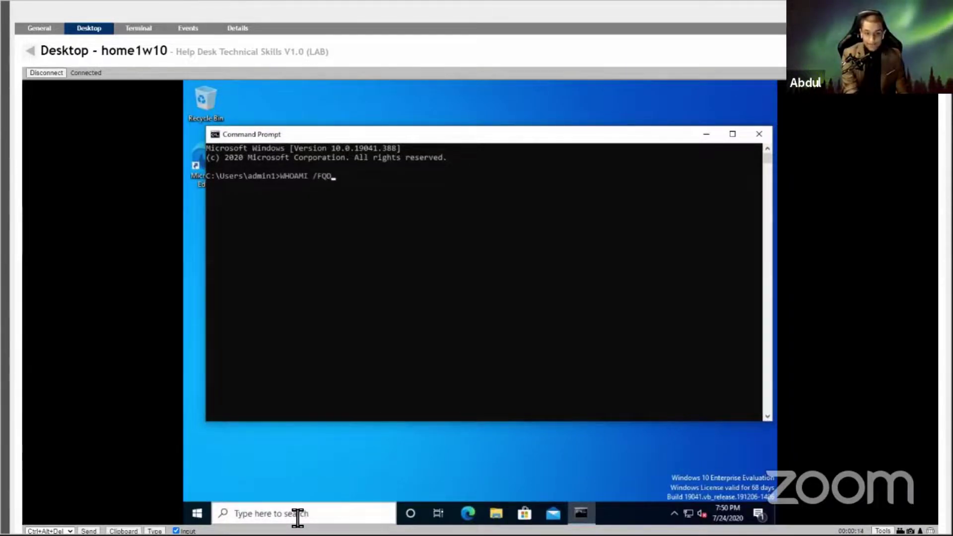
pyautogui.write('N')
pyautogui.press('Return')
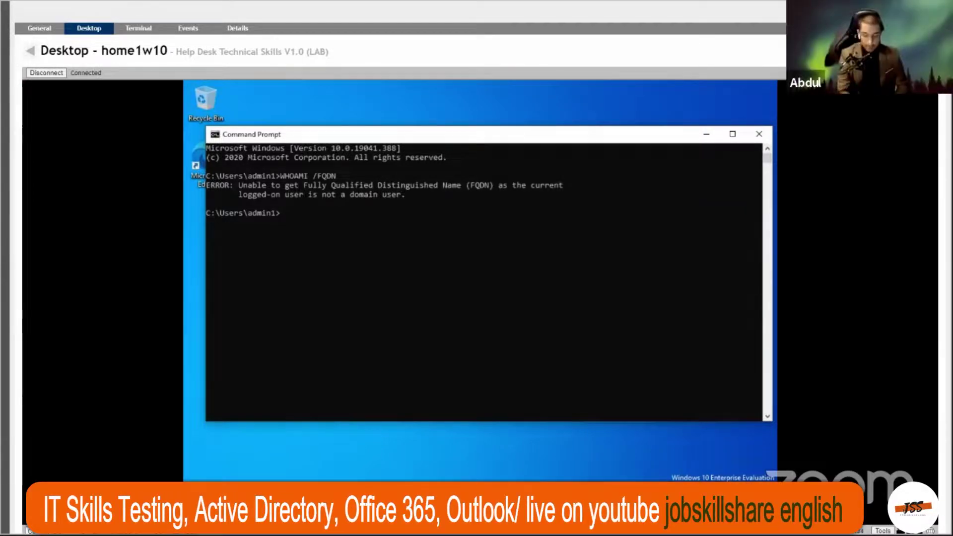
# Step: Open This PC via a 'this pc' search and show its system Properties
pyautogui.write('THI')
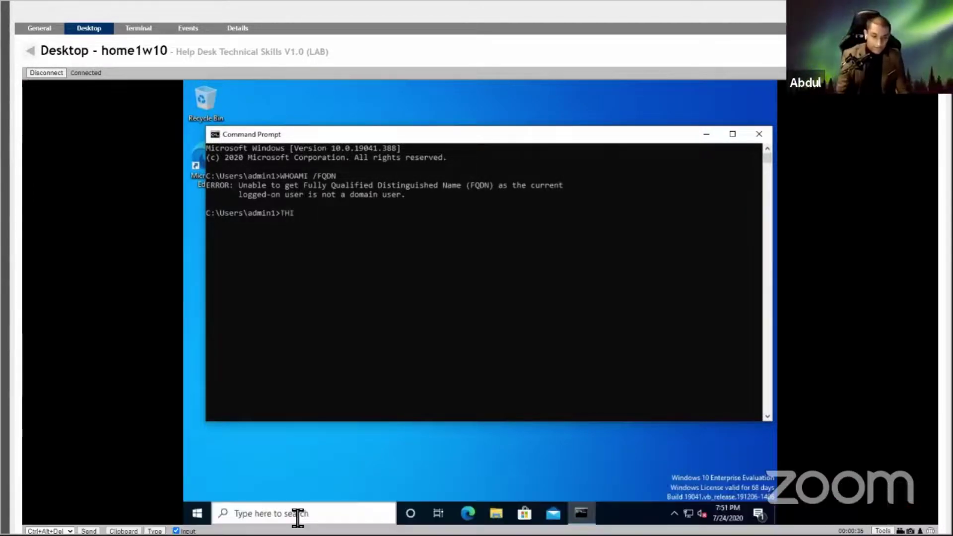
pyautogui.click(297, 517)
pyautogui.write('this pc')
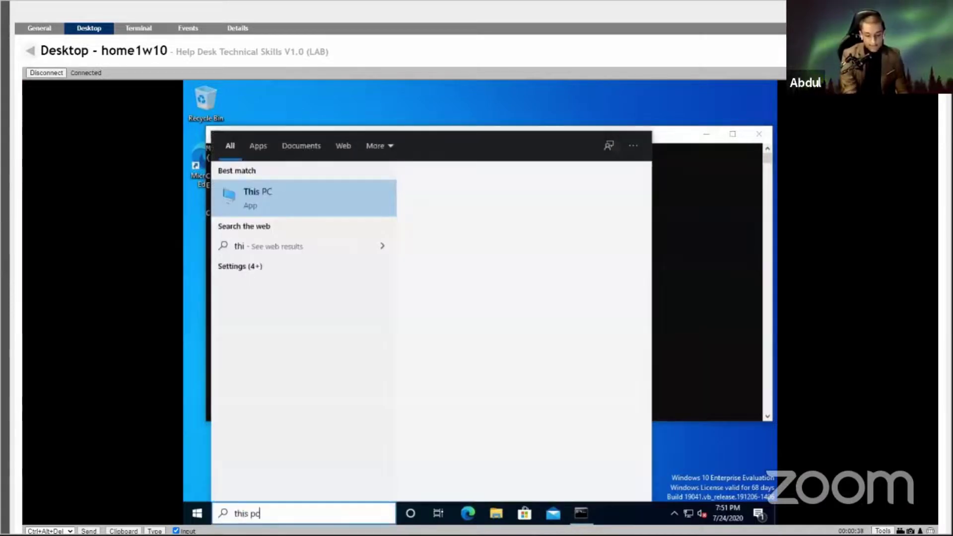
pyautogui.press('Return')
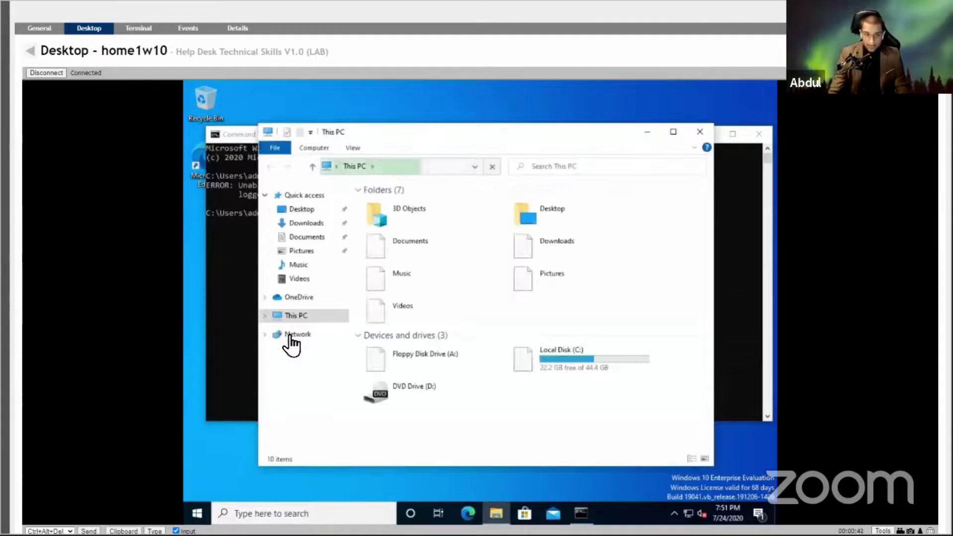
pyautogui.rightClick(291, 318)
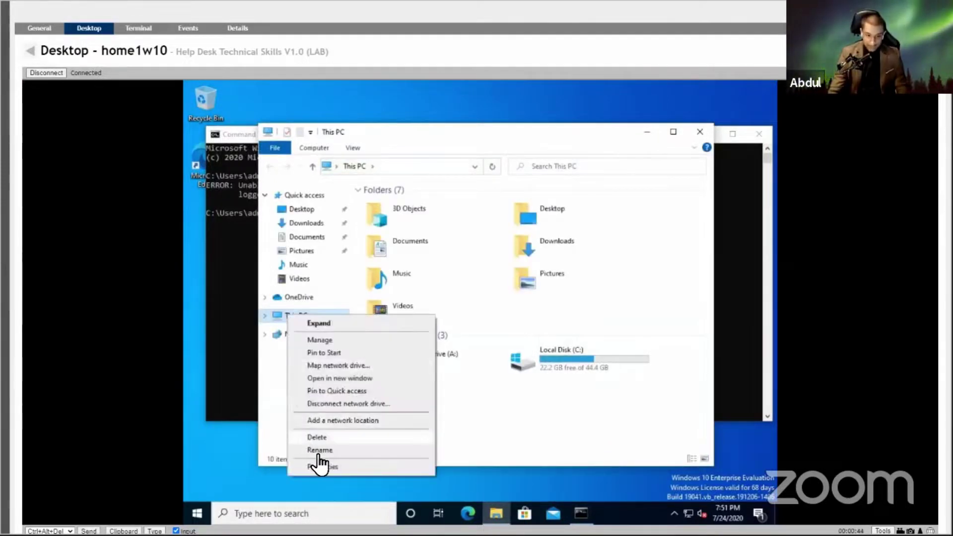
pyautogui.click(322, 467)
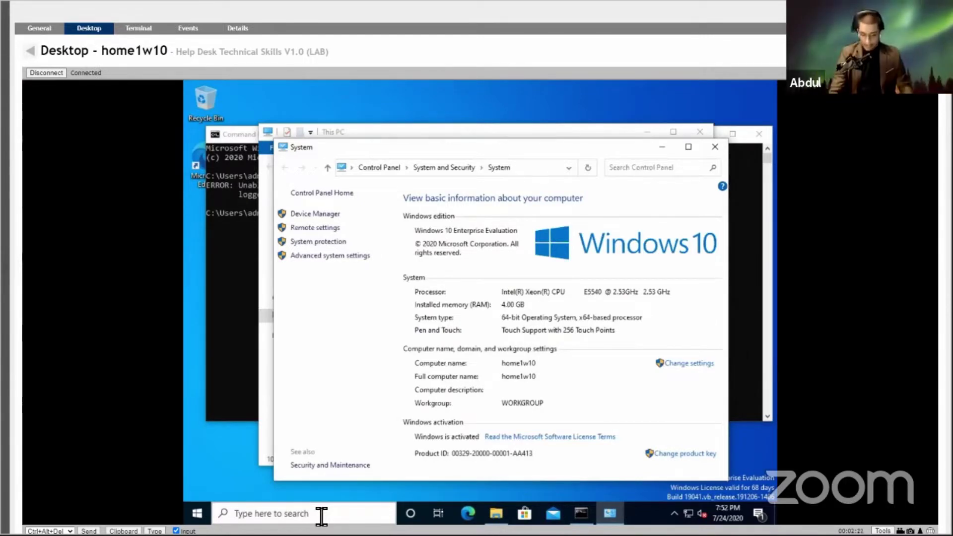
# Step: After reviewing home1w10's WORKGROUP membership, bring up the Windows search panel
pyautogui.click(321, 516)
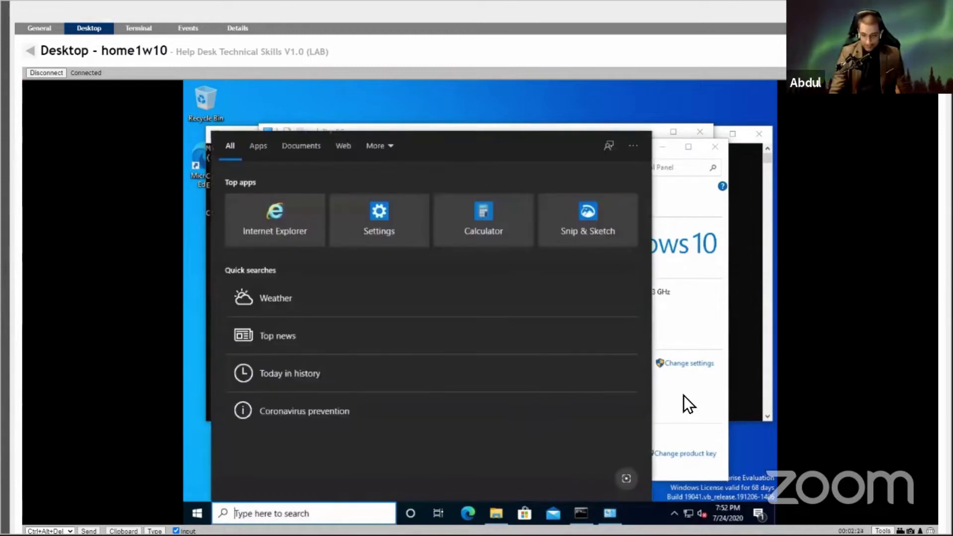
# Step: Reopen Windows search, type 'chro', then clear it to look up Internet Explorer instead
pyautogui.click(683, 395)
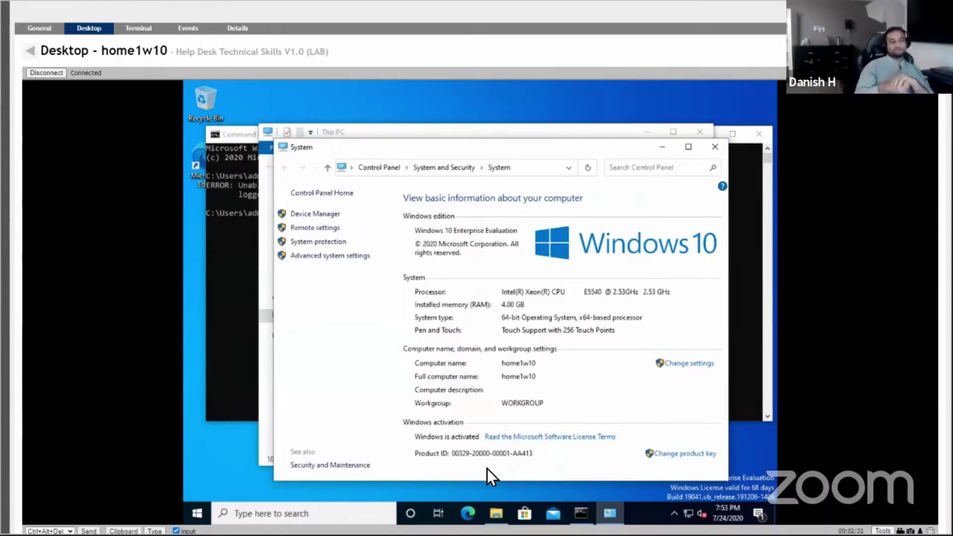
pyautogui.click(271, 513)
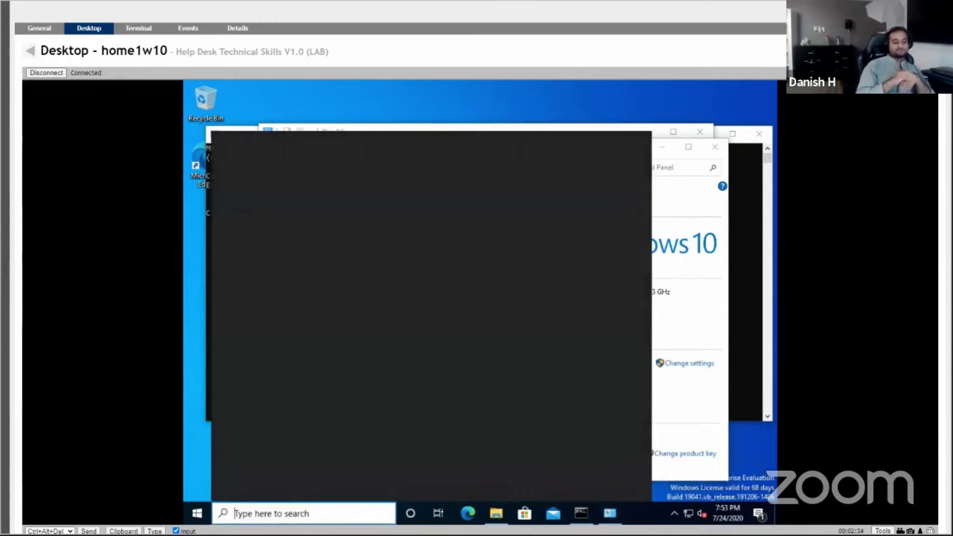
pyautogui.write('chro')
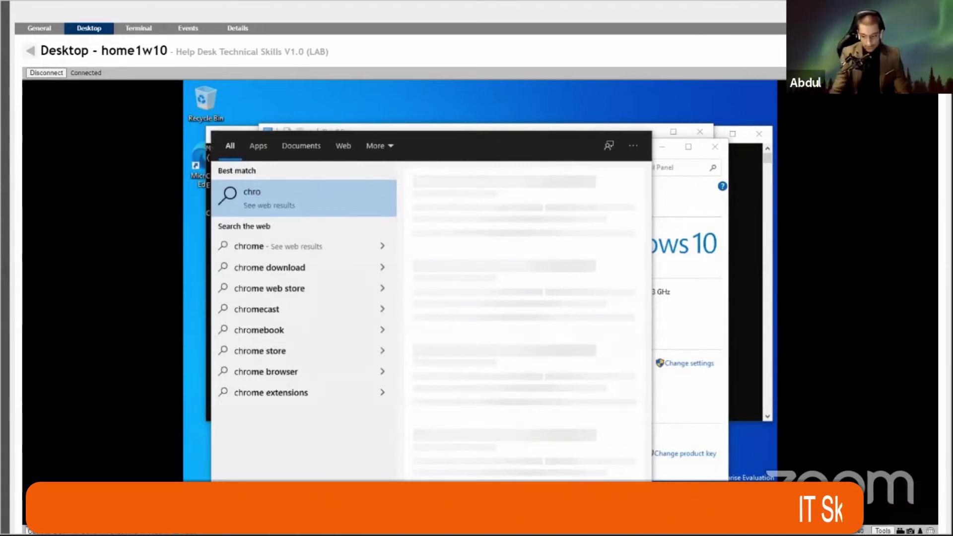
pyautogui.press('BackSpace')
pyautogui.press('BackSpace')
pyautogui.press('BackSpace')
pyautogui.press('BackSpace')
# Step: Launch Internet Explorer from the search results and browse to portal.office.com
pyautogui.write('inter')
pyautogui.click(305, 203)
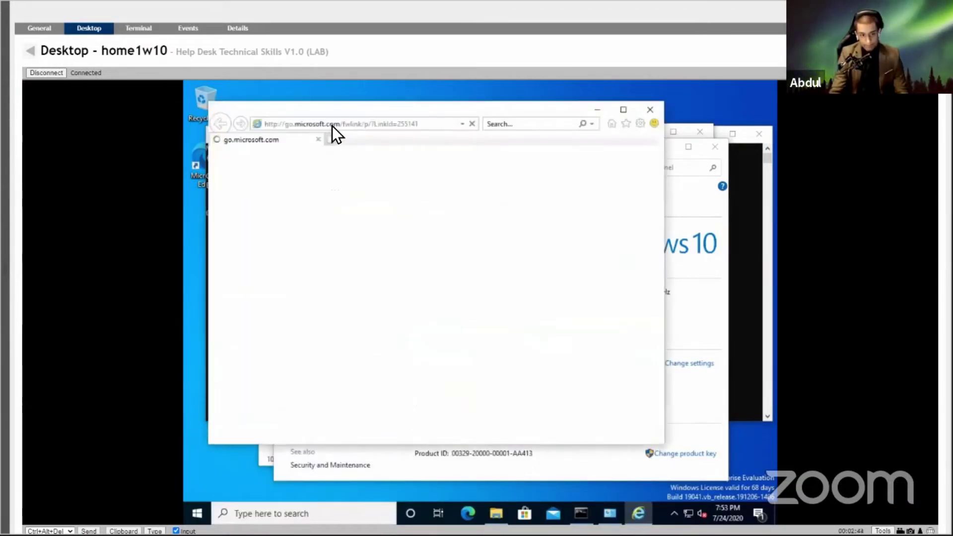
pyautogui.click(334, 124)
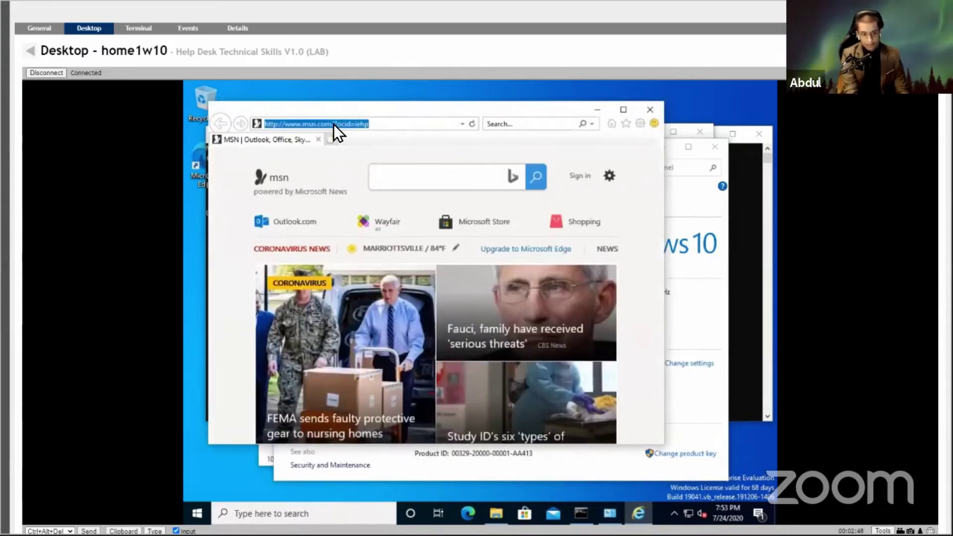
pyautogui.write('lcom')
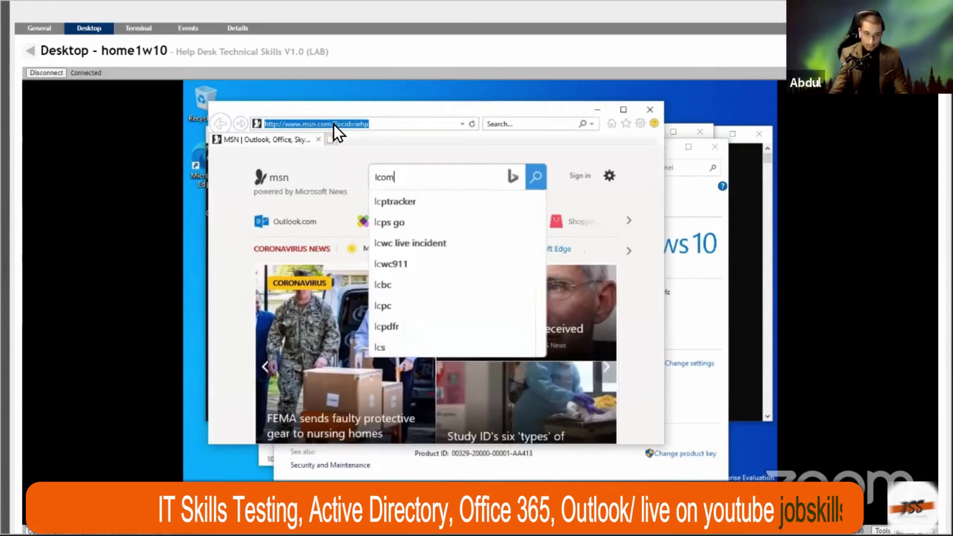
pyautogui.press('Return')
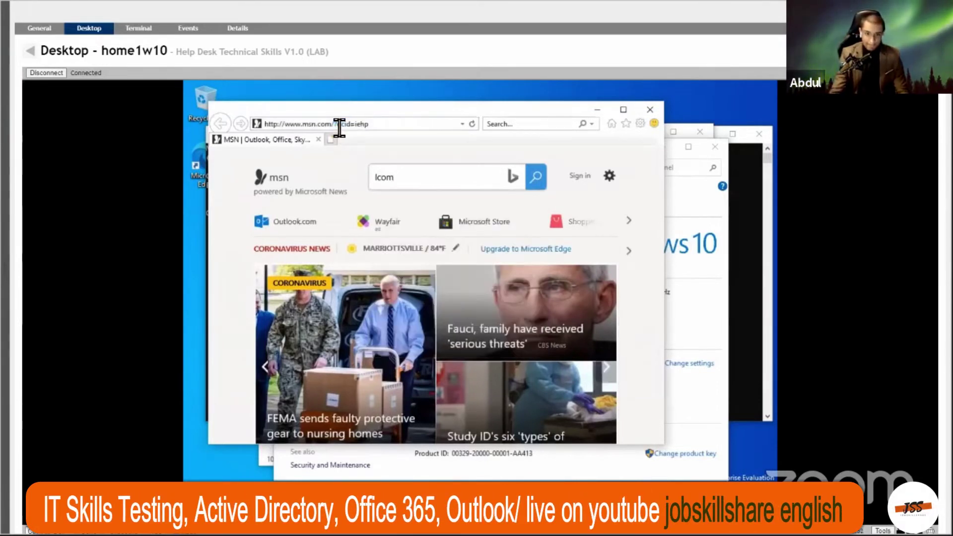
pyautogui.click(339, 124)
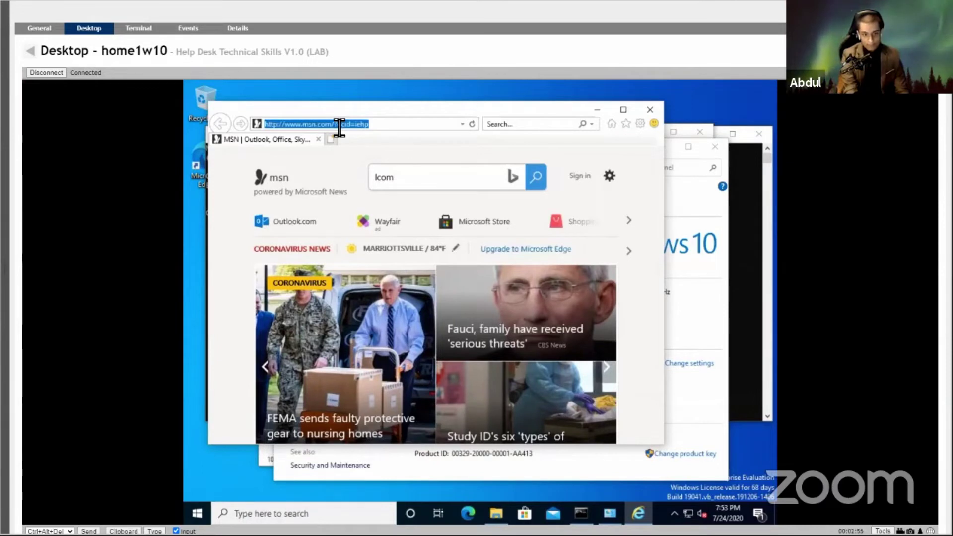
pyautogui.write('portal.office.com')
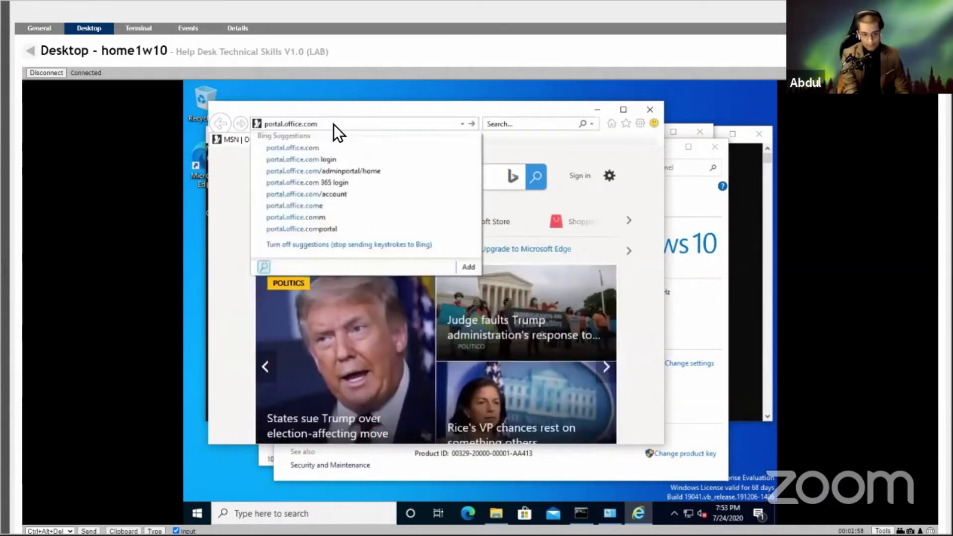
pyautogui.press('Return')
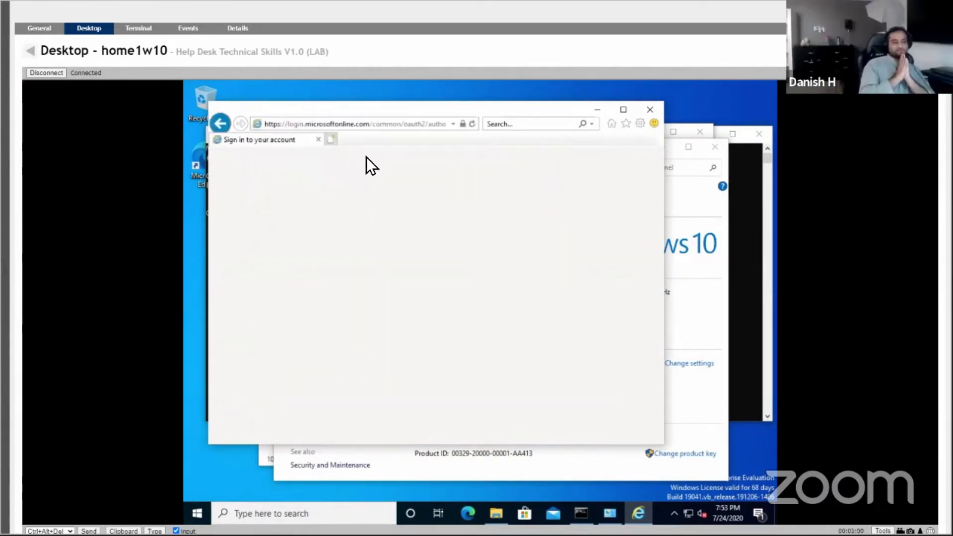